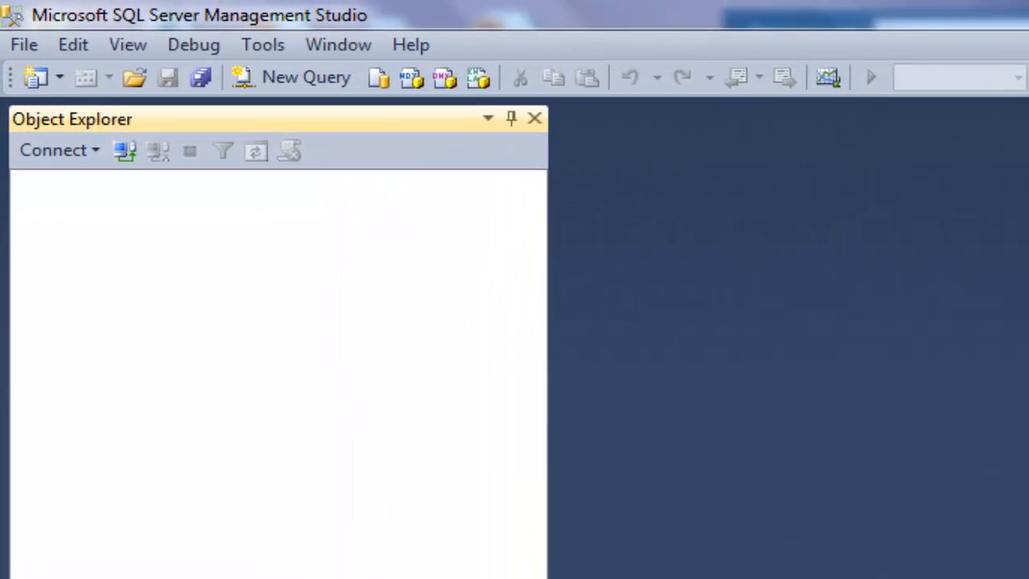
Connect to the local Database Engine with Windows Authentication and expand its Databases node
{"action": "left_click", "coordinate": [73, 153]}
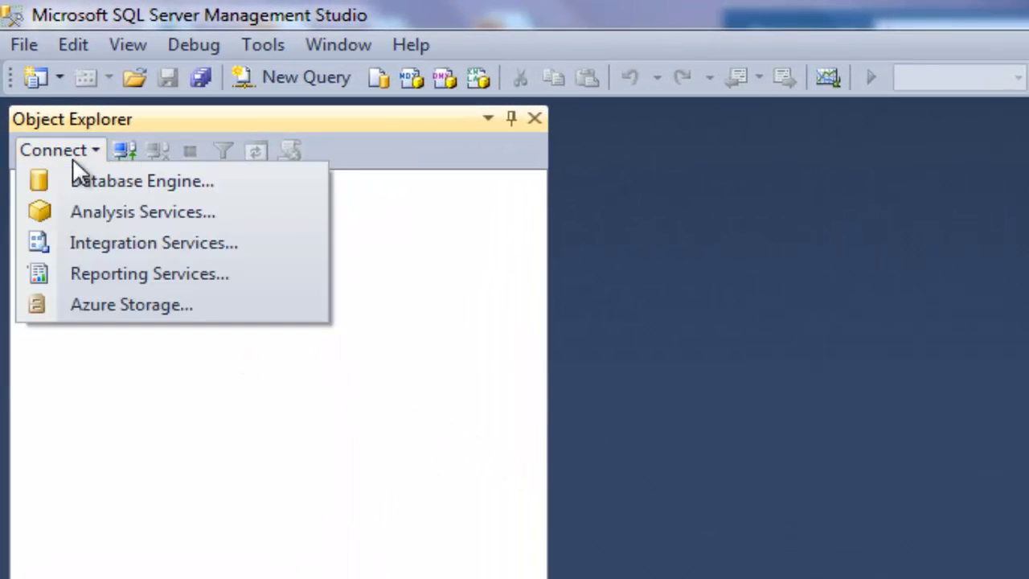
{"action": "left_click", "coordinate": [105, 182]}
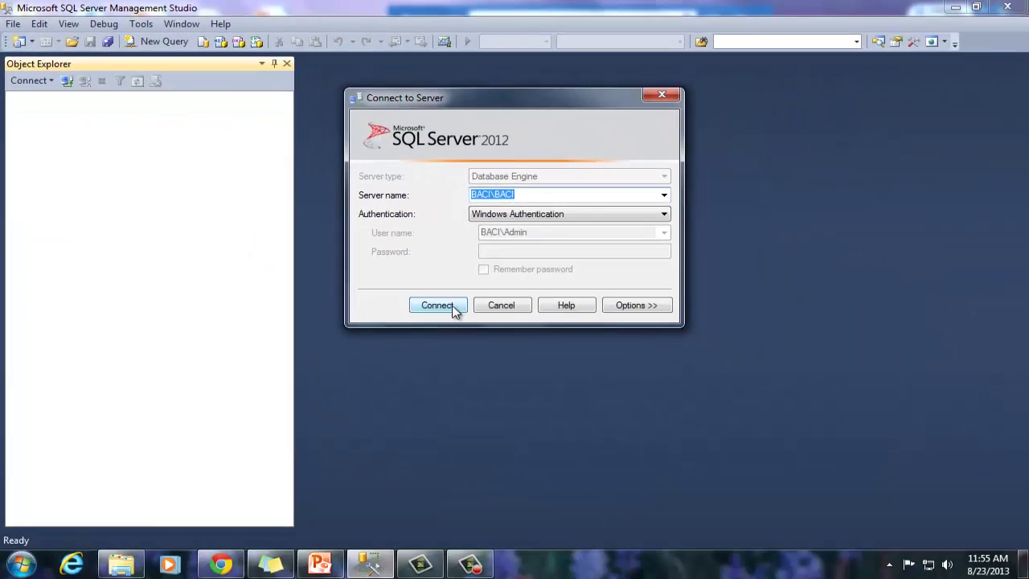
{"action": "left_click", "coordinate": [450, 308]}
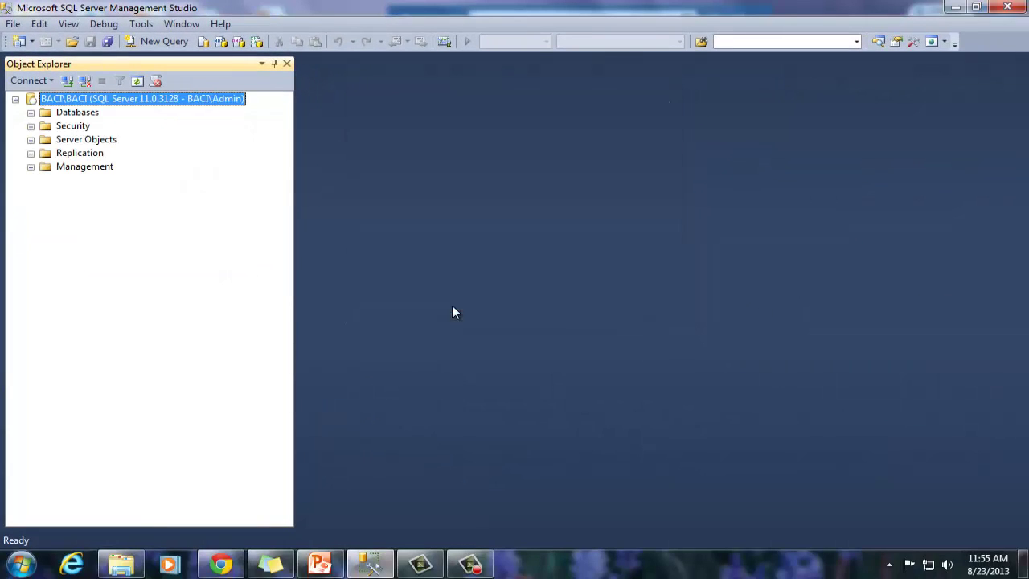
{"action": "left_click", "coordinate": [30, 113]}
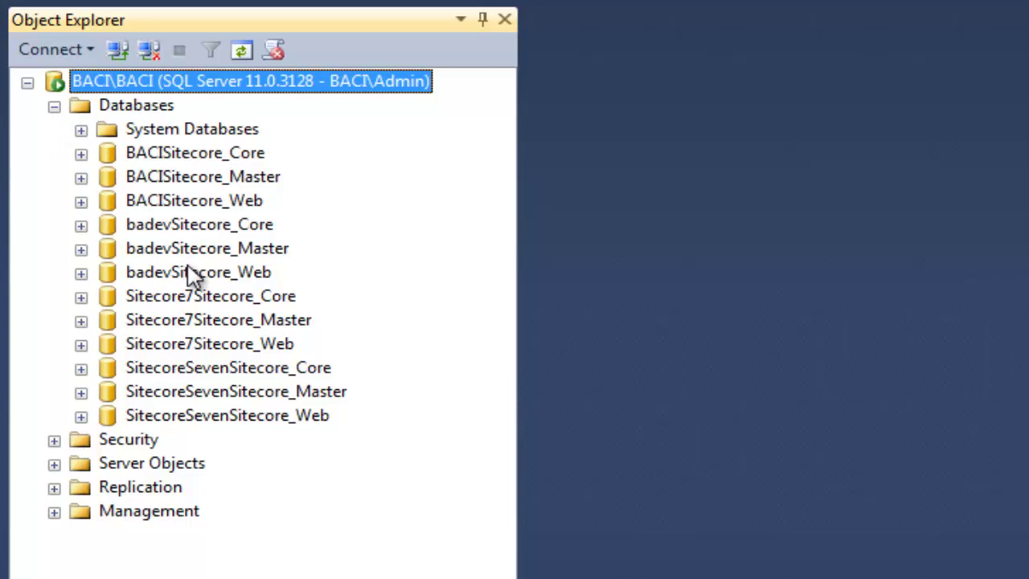
{"action": "left_click", "coordinate": [213, 304]}
{"action": "left_click", "coordinate": [214, 321]}
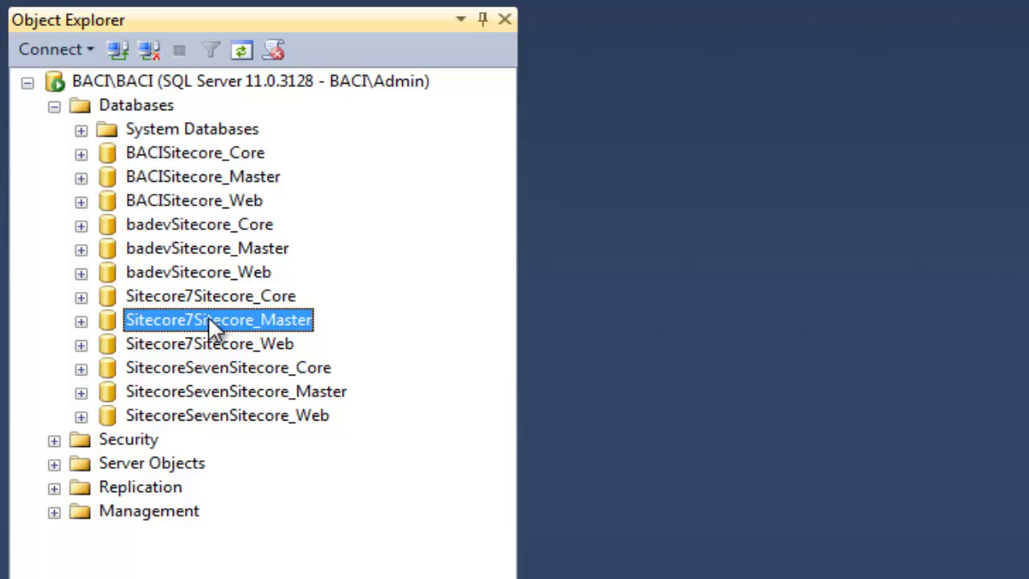
{"action": "left_click", "coordinate": [220, 344]}
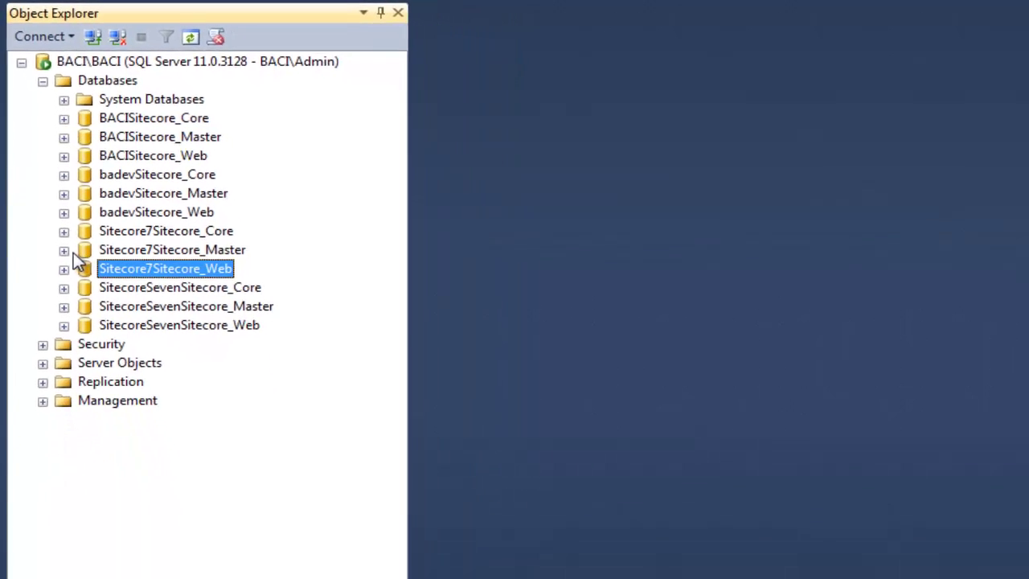
{"action": "left_click", "coordinate": [64, 250]}
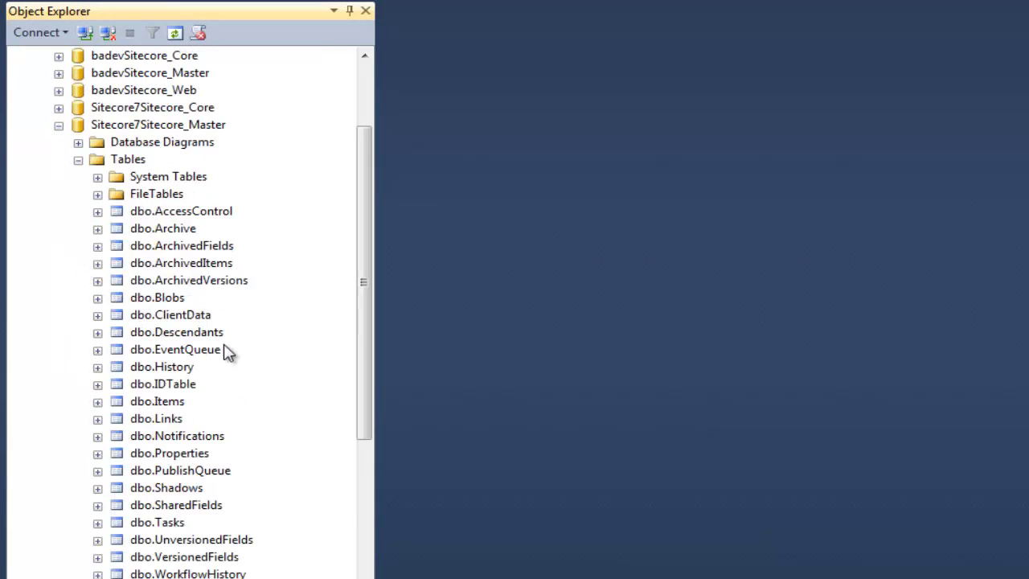
{"action": "scroll", "coordinate": [250, 363], "scroll_direction": "down", "scroll_amount": 2}
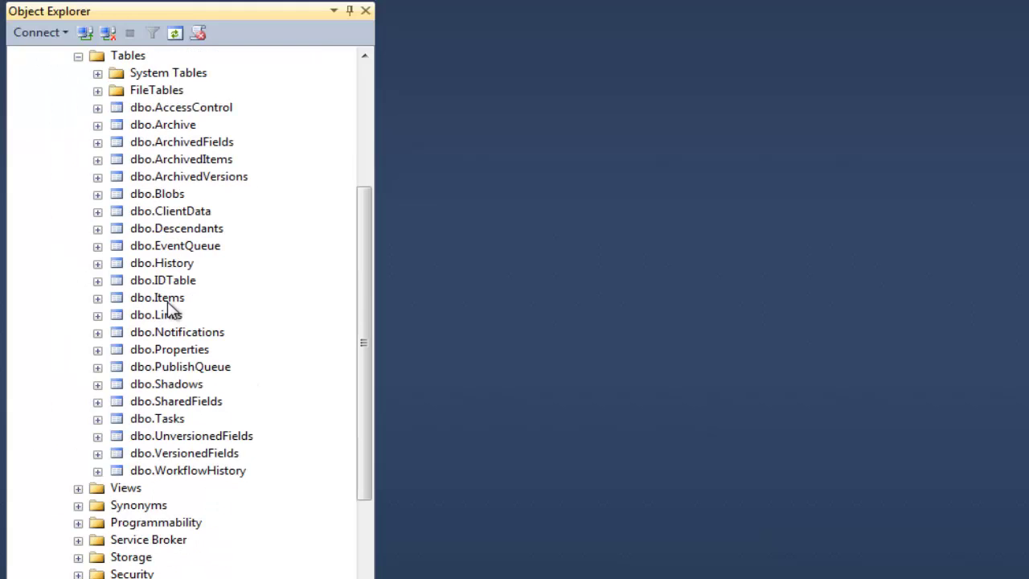
{"action": "scroll", "coordinate": [172, 315], "scroll_direction": "down", "scroll_amount": 3}
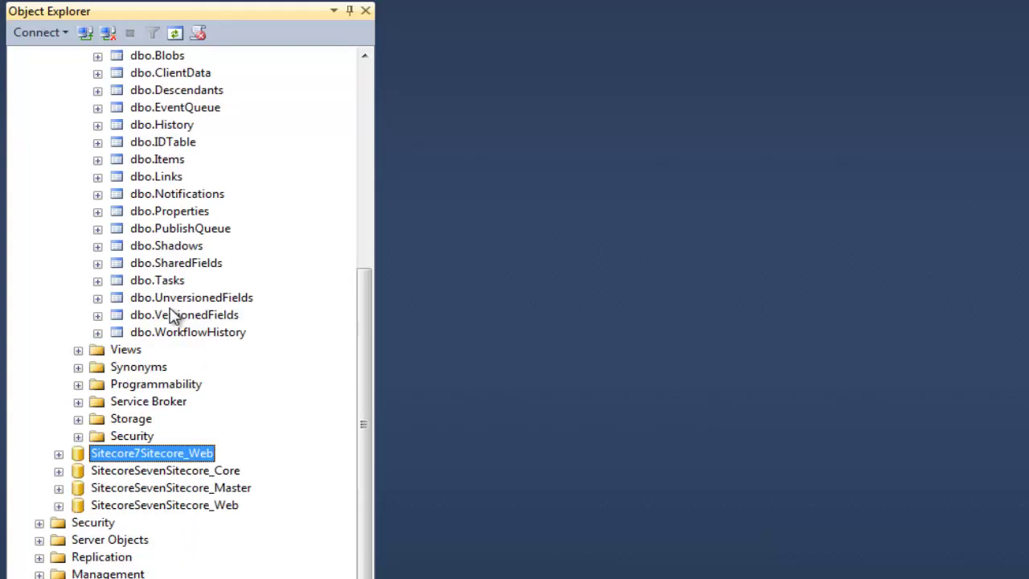
{"action": "left_click", "coordinate": [58, 454]}
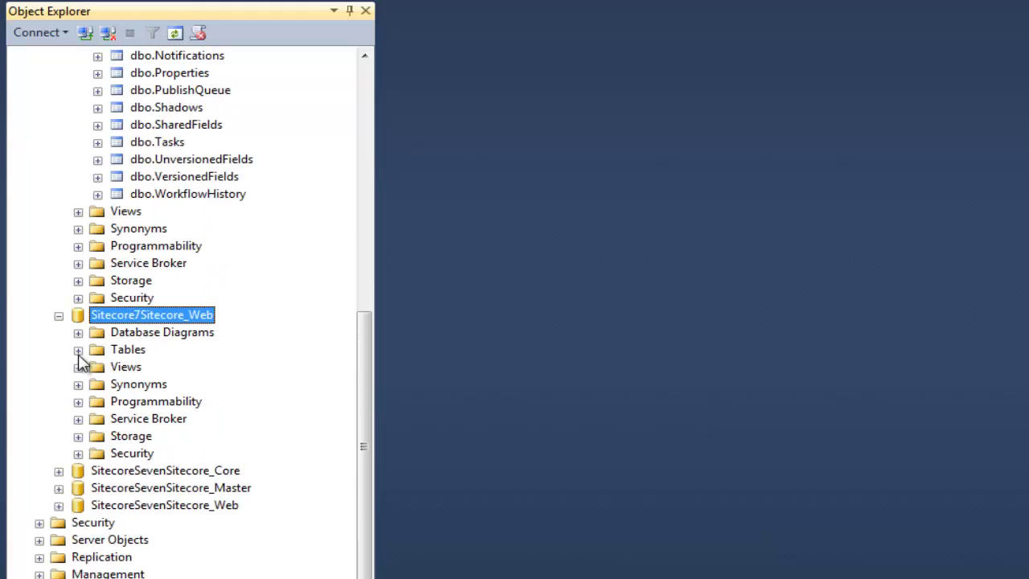
{"action": "left_click", "coordinate": [78, 350]}
{"action": "scroll", "coordinate": [225, 410], "scroll_direction": "down", "scroll_amount": 2}
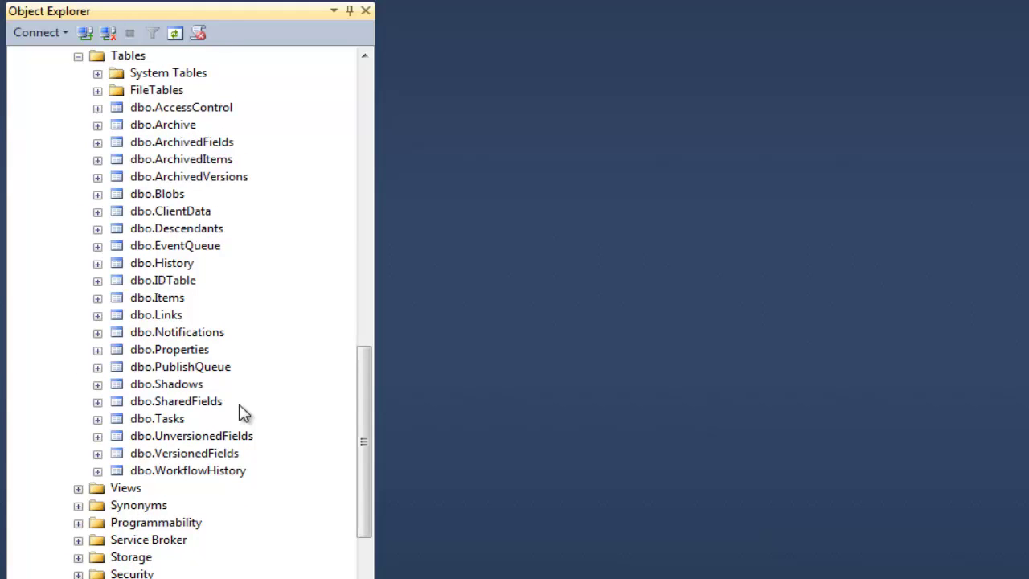
{"action": "scroll", "coordinate": [243, 412], "scroll_direction": "up", "scroll_amount": 1}
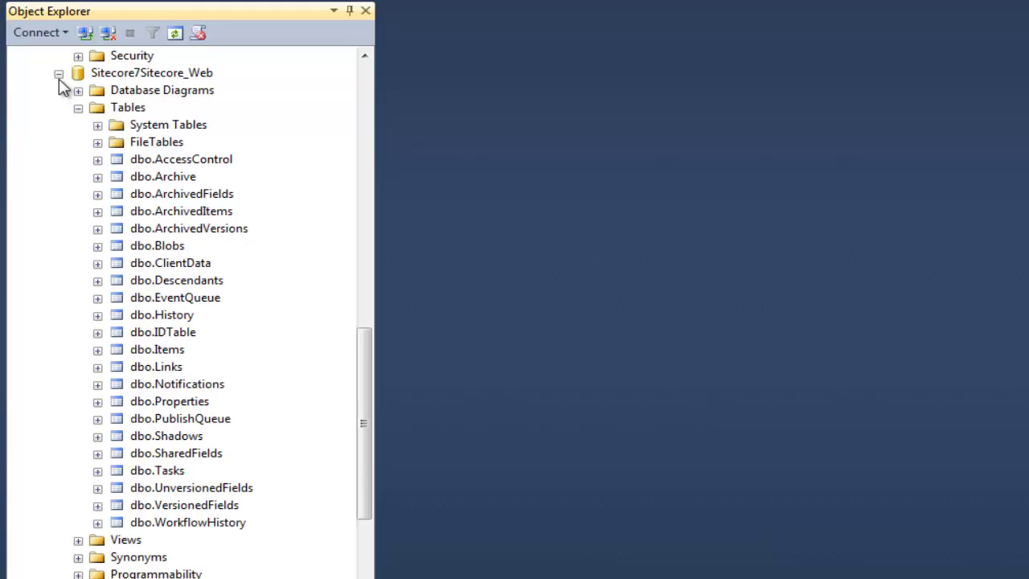
{"action": "left_click", "coordinate": [58, 76]}
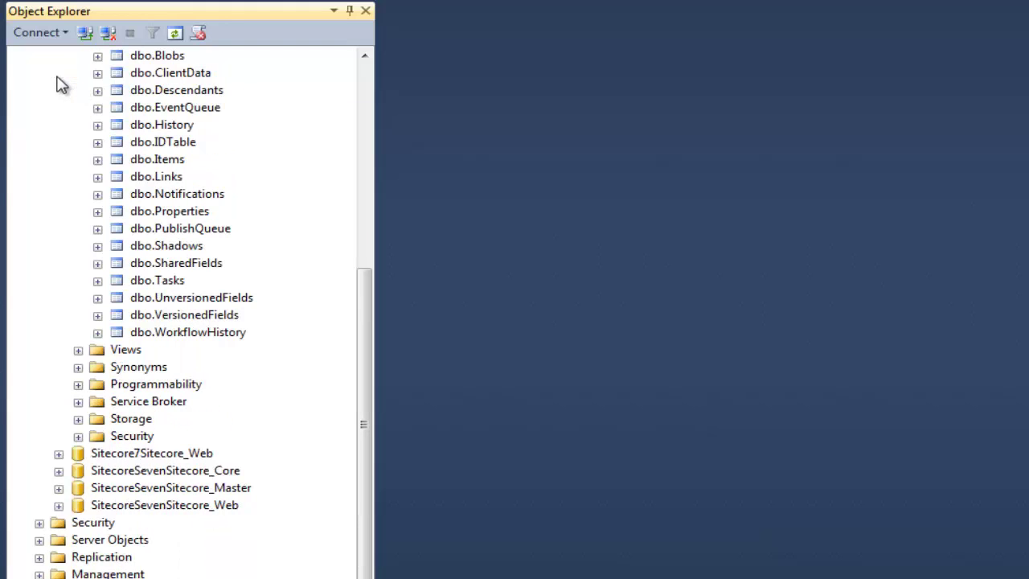
{"action": "scroll", "coordinate": [80, 141], "scroll_direction": "up", "scroll_amount": 5}
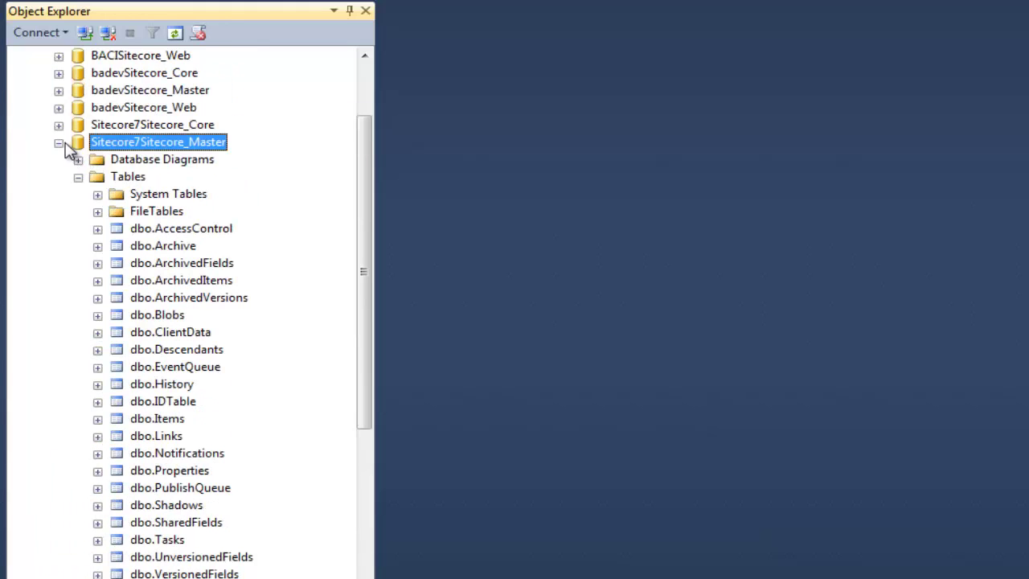
{"action": "left_click", "coordinate": [59, 144]}
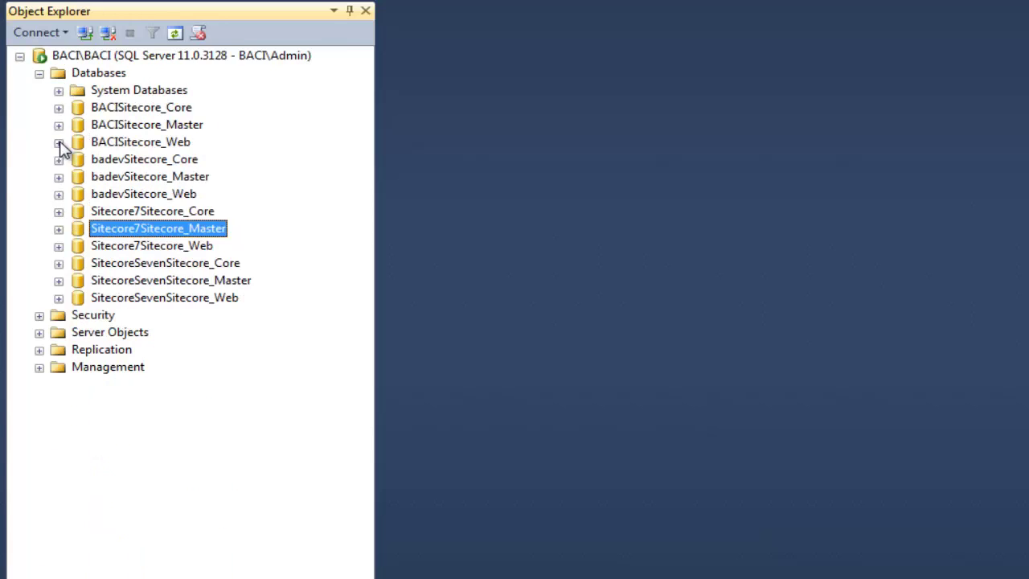
{"action": "key", "text": "Home"}
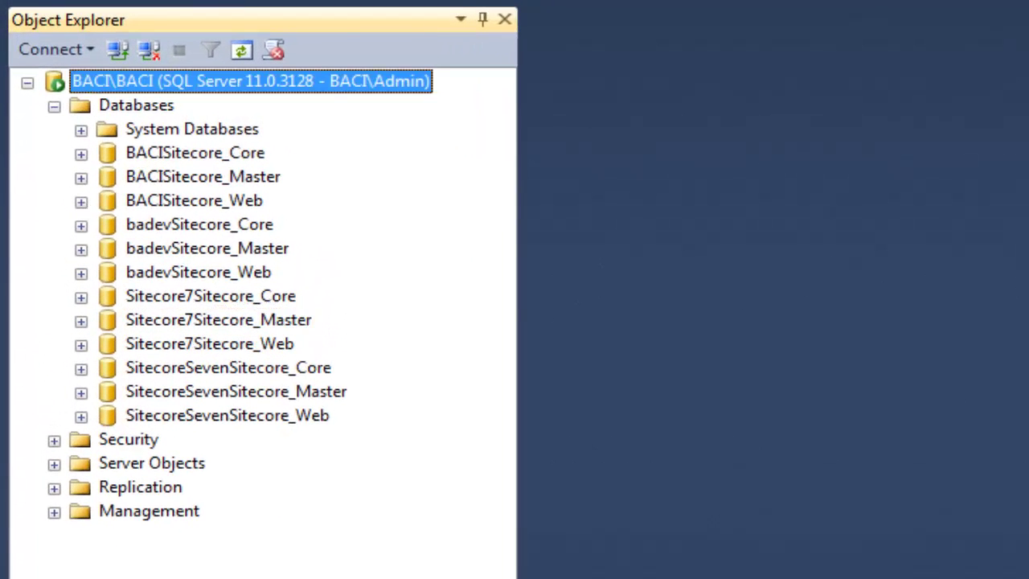
{"action": "left_click", "coordinate": [225, 321]}
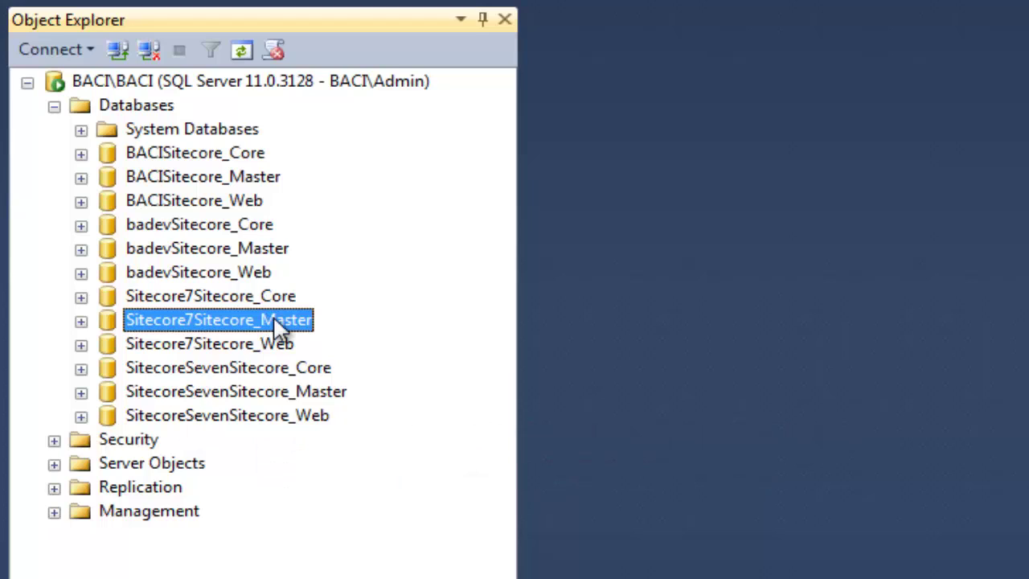
{"action": "left_click", "coordinate": [282, 346]}
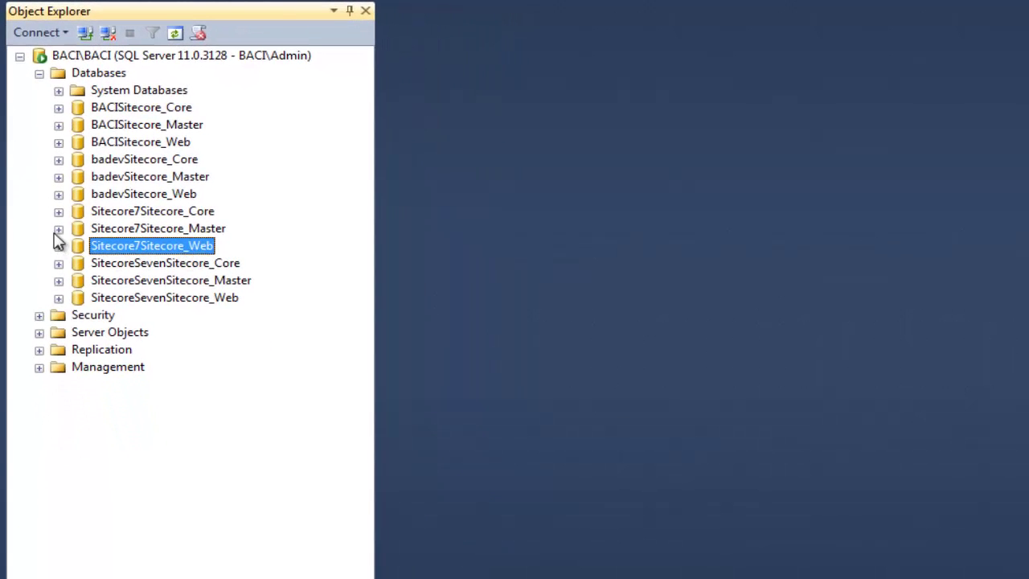
Show the columns of dbo.Items in Sitecore7Sitecore_Master, then collapse the Master database
{"action": "left_click", "coordinate": [57, 230]}
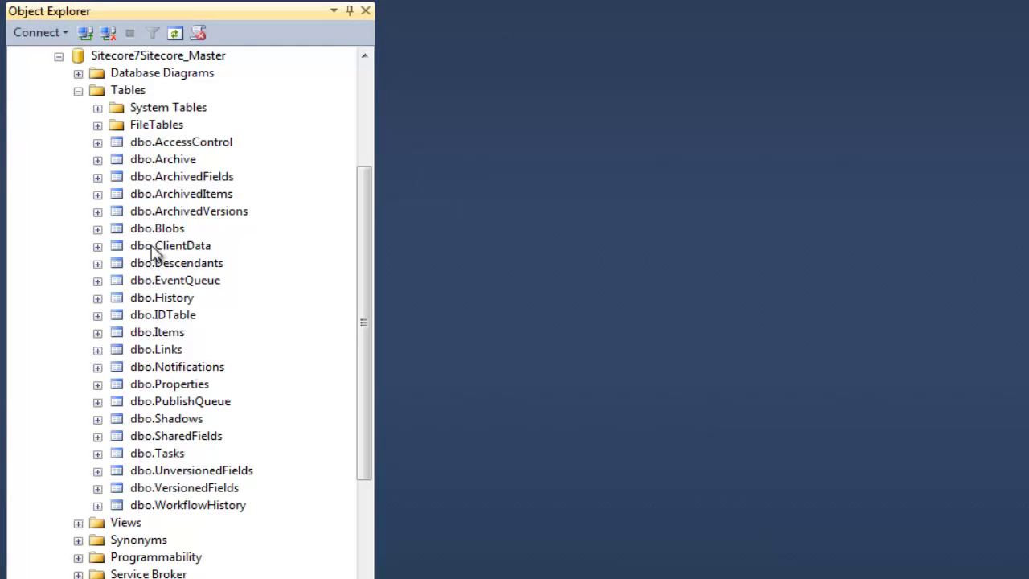
{"action": "left_click", "coordinate": [168, 333]}
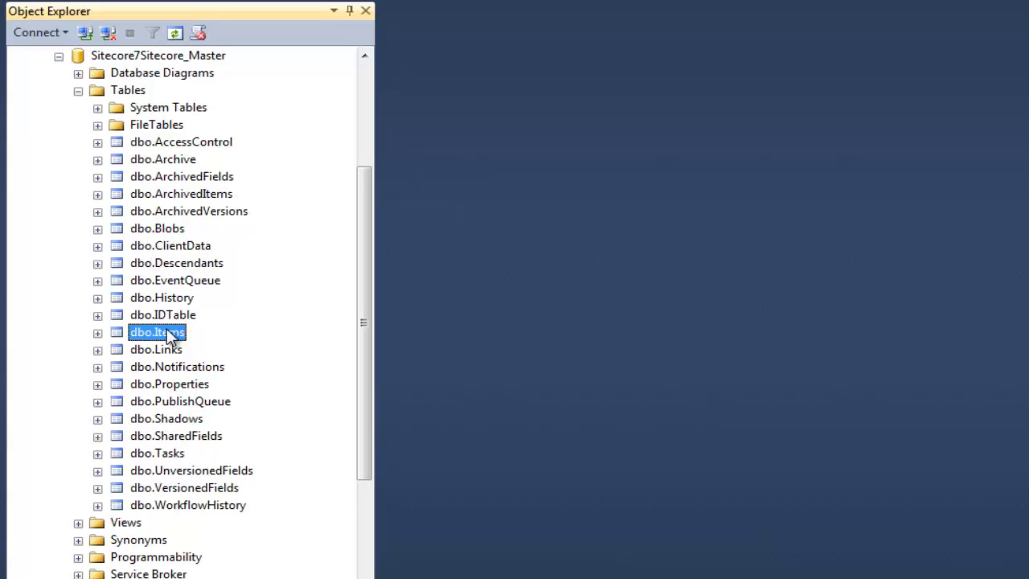
{"action": "left_click", "coordinate": [97, 333]}
{"action": "left_click", "coordinate": [117, 350]}
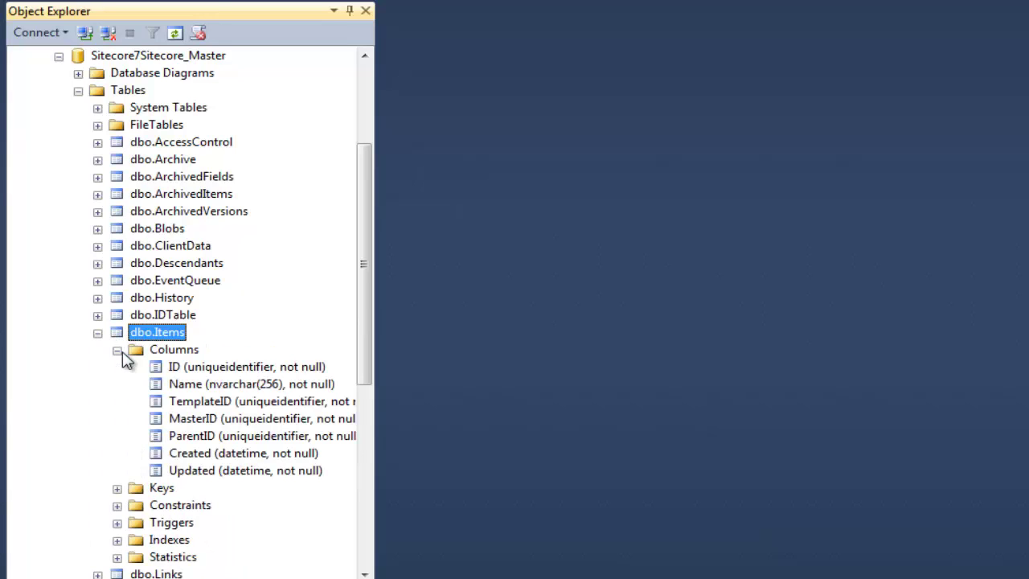
{"action": "left_click", "coordinate": [59, 56]}
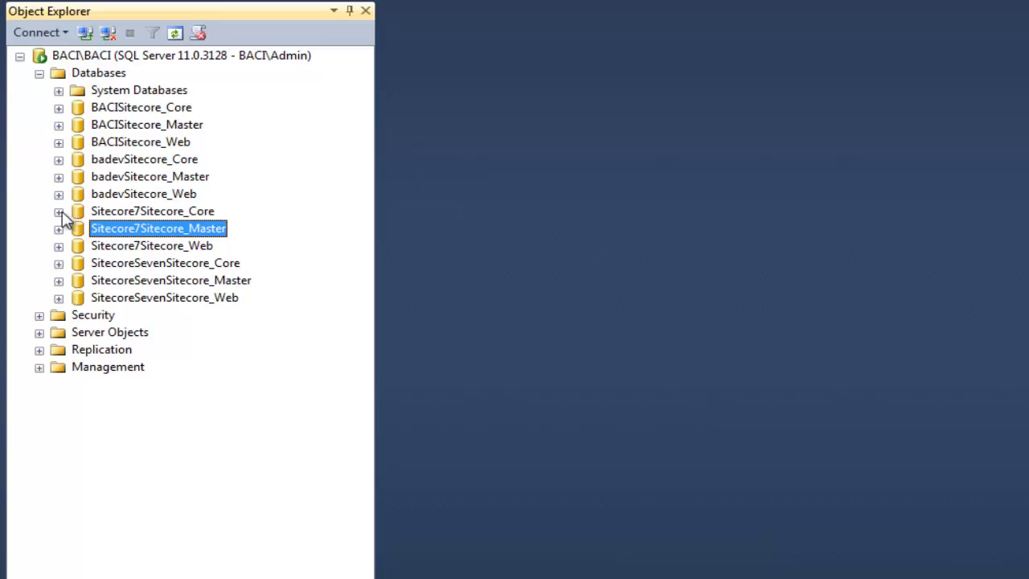
Expand Sitecore7Sitecore_Core's tables and step through its aspnet Applications, Membership, Paths, Personalization and SchemaVersions tables
{"action": "left_click", "coordinate": [125, 212]}
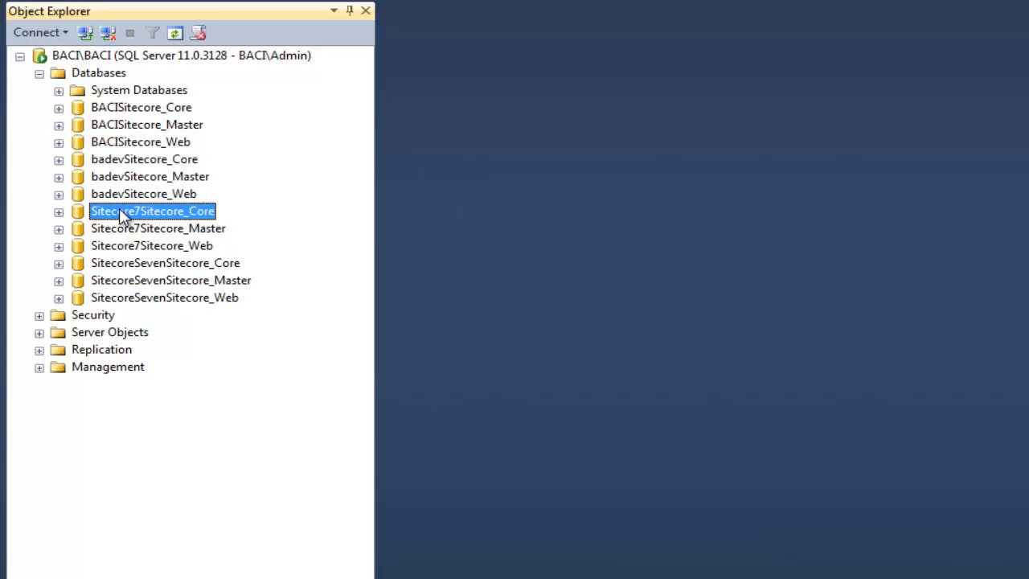
{"action": "left_click", "coordinate": [59, 213]}
{"action": "left_click", "coordinate": [78, 246]}
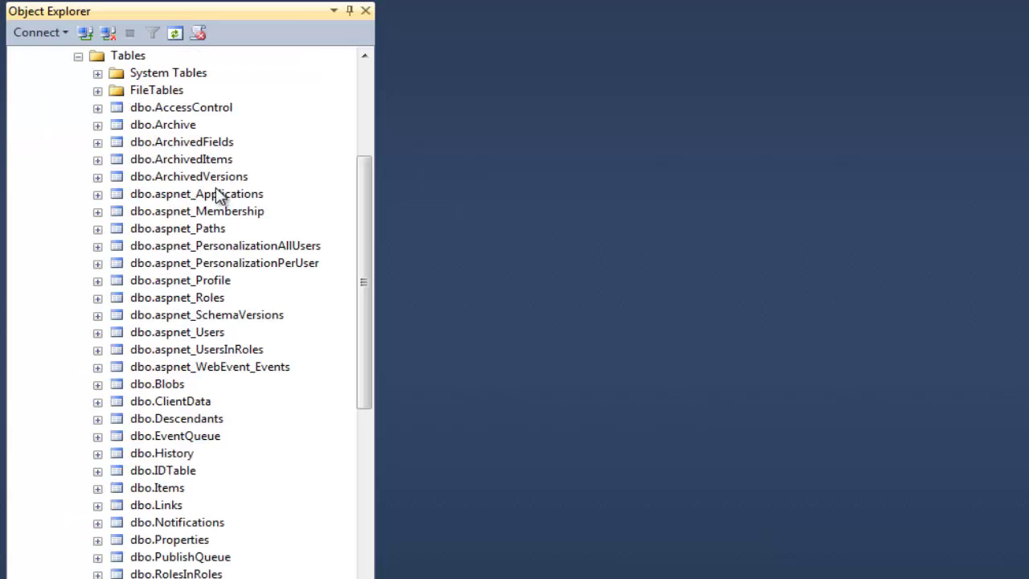
{"action": "left_click", "coordinate": [204, 196]}
{"action": "left_click", "coordinate": [205, 211]}
{"action": "left_click", "coordinate": [206, 229]}
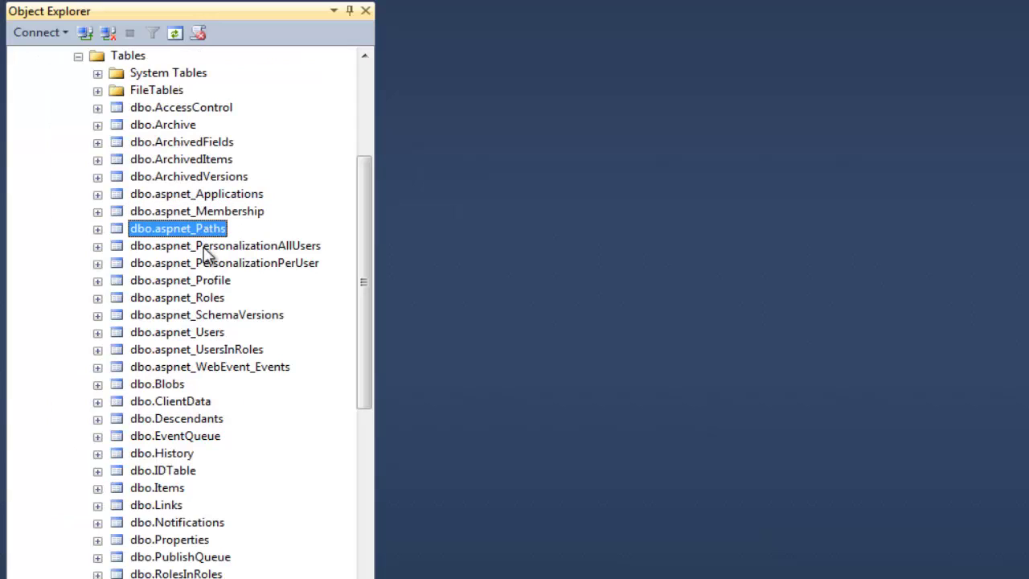
{"action": "left_click", "coordinate": [205, 246]}
{"action": "left_click", "coordinate": [206, 264]}
{"action": "left_click", "coordinate": [206, 315]}
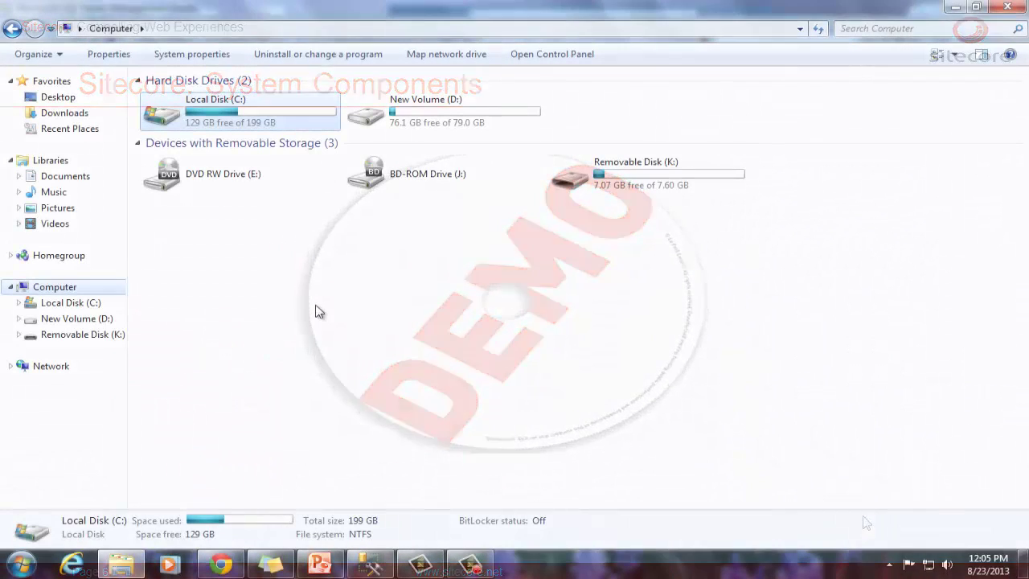
Browse C:\inetpub\wwwroot\Sitecore7, review its Data, Database and Website folders, and open Data
{"action": "double_click", "coordinate": [225, 121]}
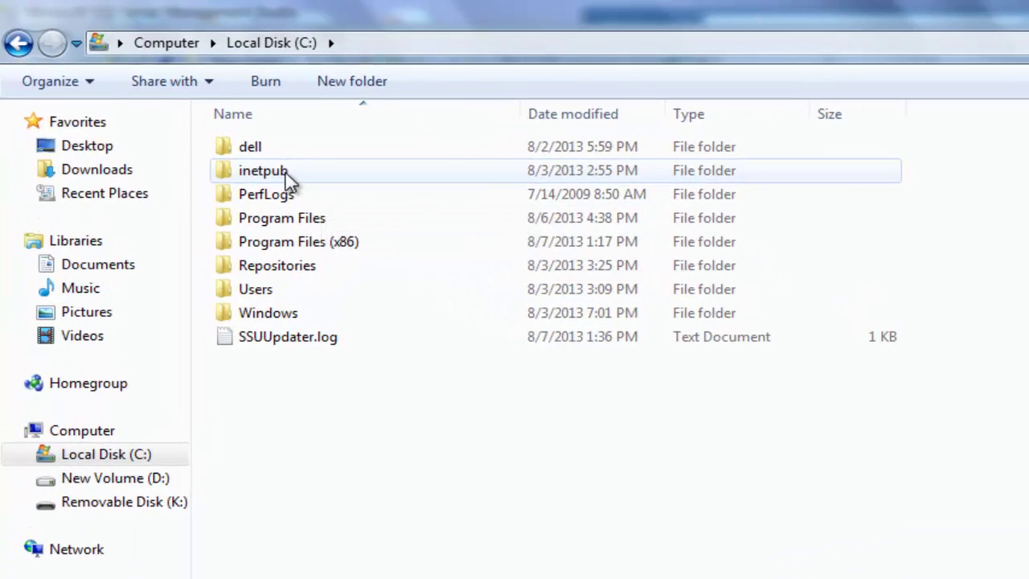
{"action": "double_click", "coordinate": [289, 178]}
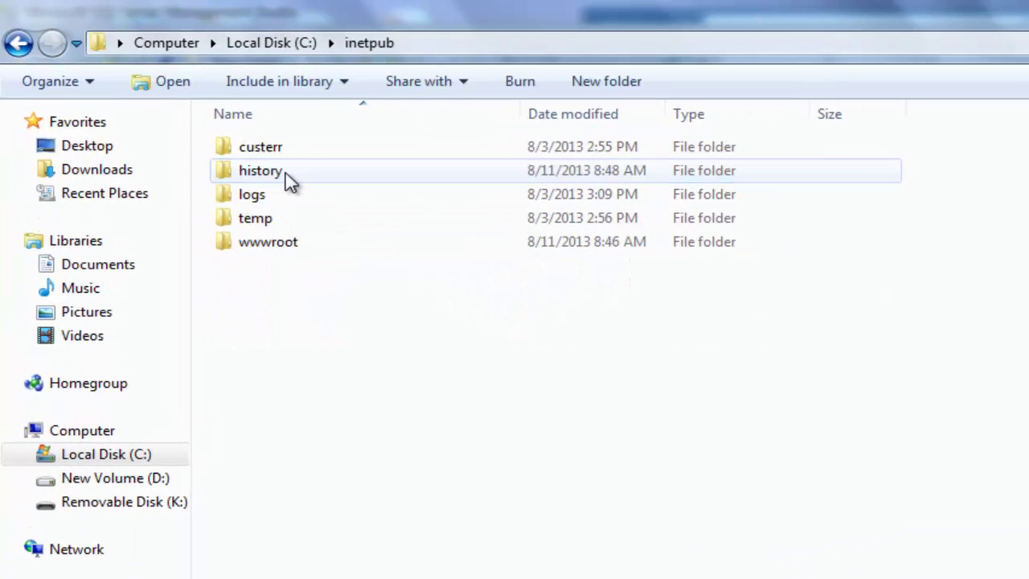
{"action": "double_click", "coordinate": [287, 241]}
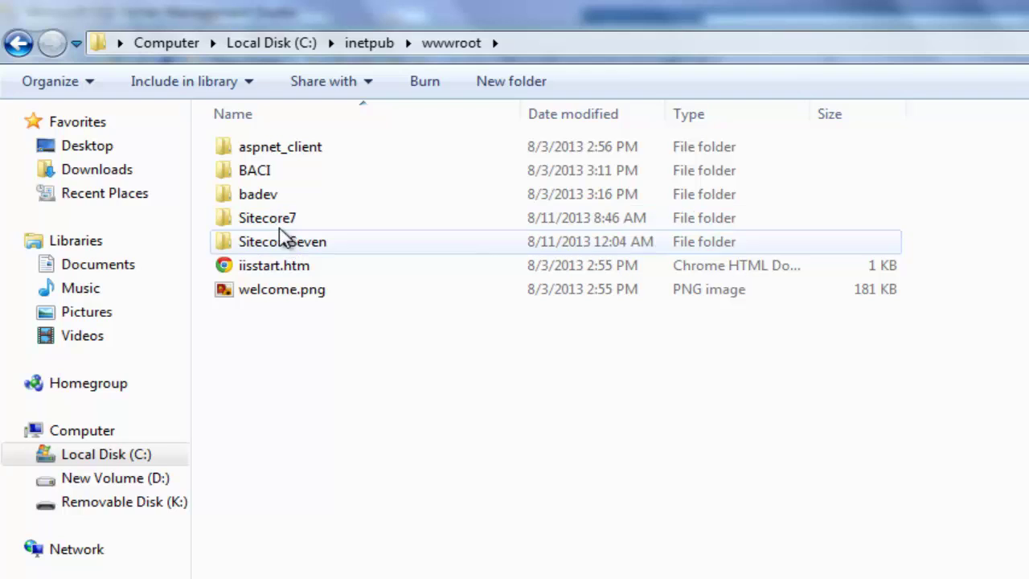
{"action": "left_click", "coordinate": [282, 224]}
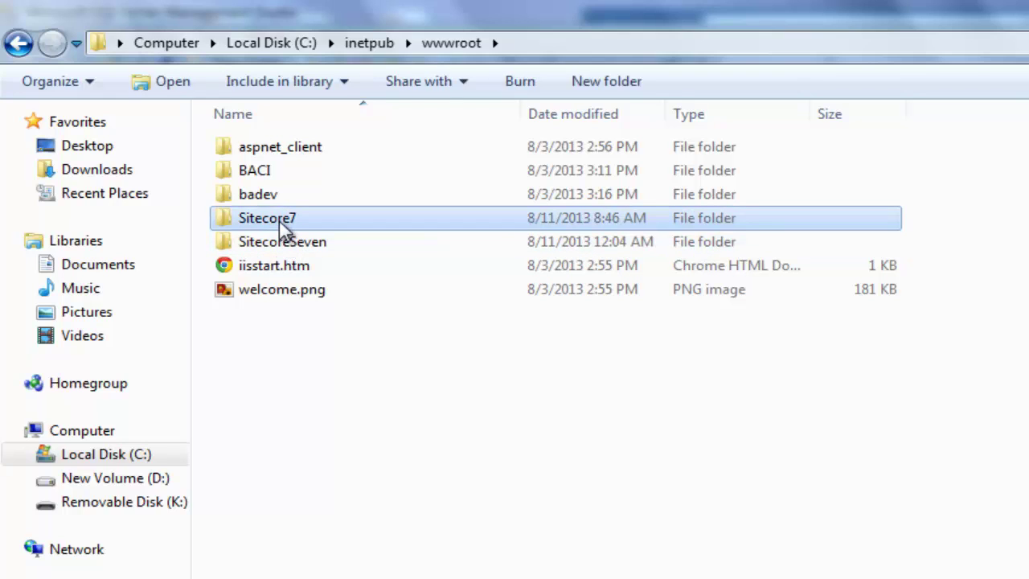
{"action": "double_click", "coordinate": [282, 226]}
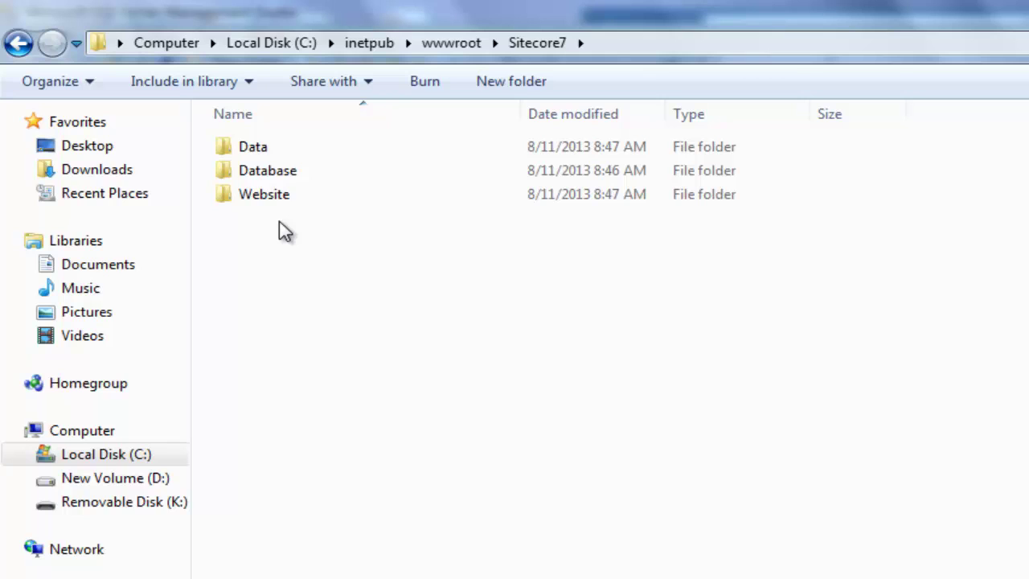
{"action": "left_click", "coordinate": [237, 153]}
{"action": "left_click", "coordinate": [264, 179]}
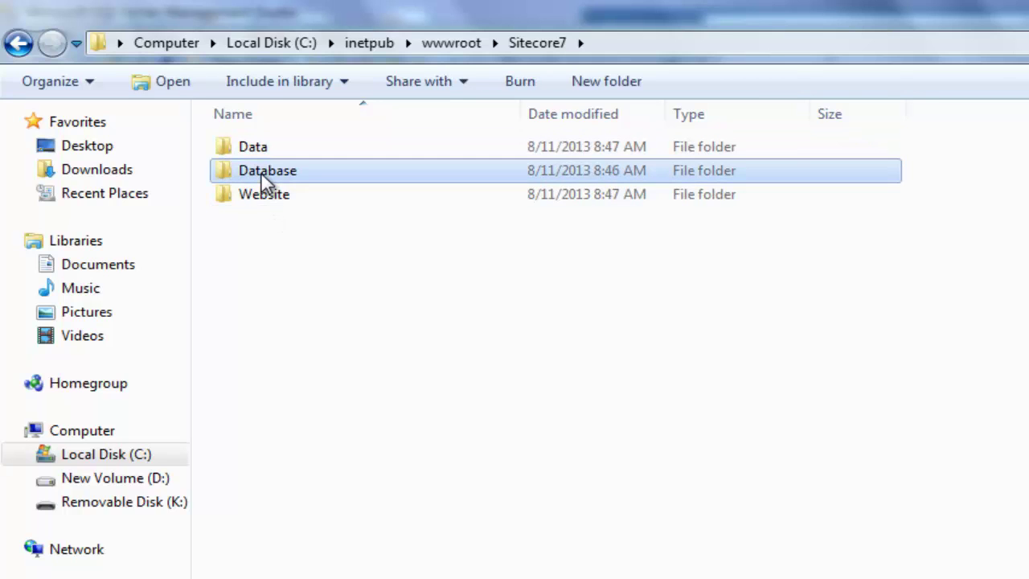
{"action": "left_click", "coordinate": [267, 201]}
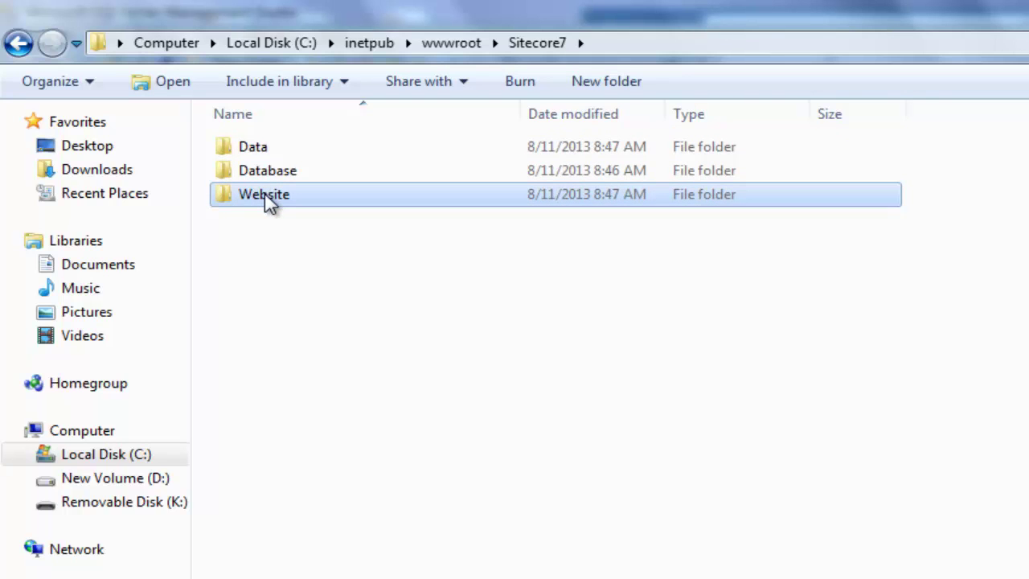
{"action": "double_click", "coordinate": [252, 154]}
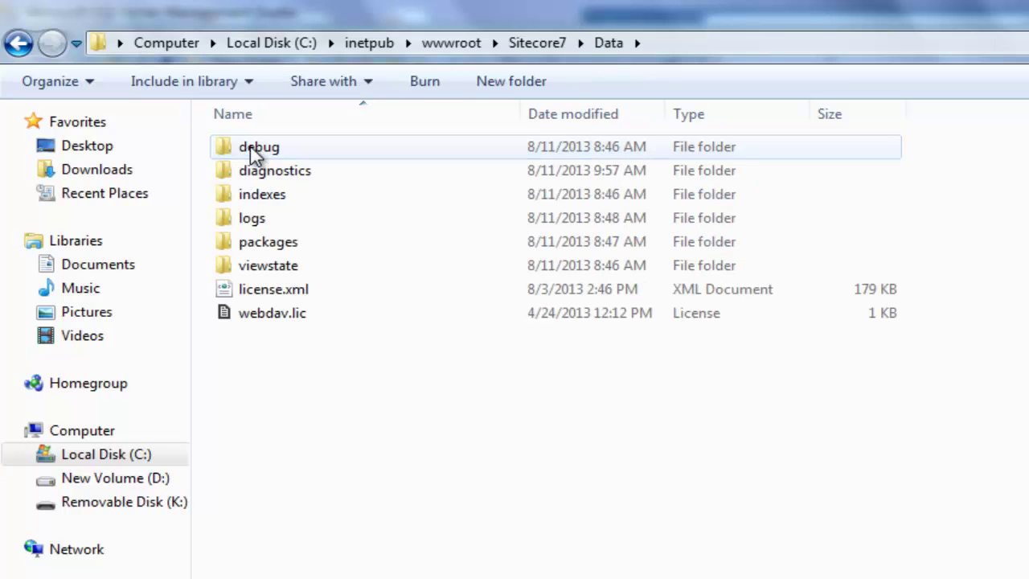
Look over the Data subfolders and check the 20130811 crawling and main log files in logs
{"action": "left_click", "coordinate": [256, 222]}
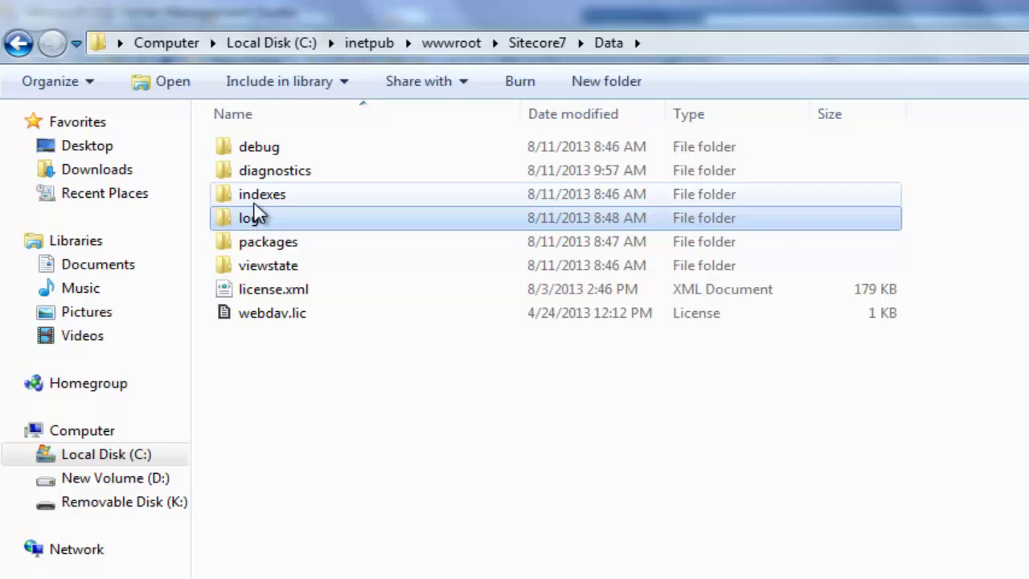
{"action": "left_click", "coordinate": [262, 201]}
{"action": "left_click", "coordinate": [258, 171]}
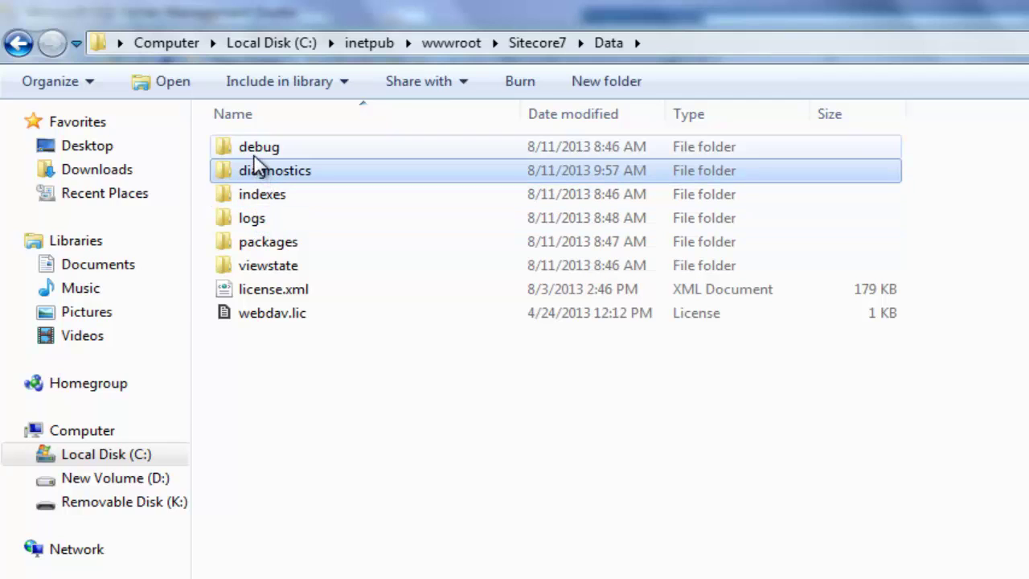
{"action": "left_click", "coordinate": [255, 153]}
{"action": "left_click", "coordinate": [287, 266]}
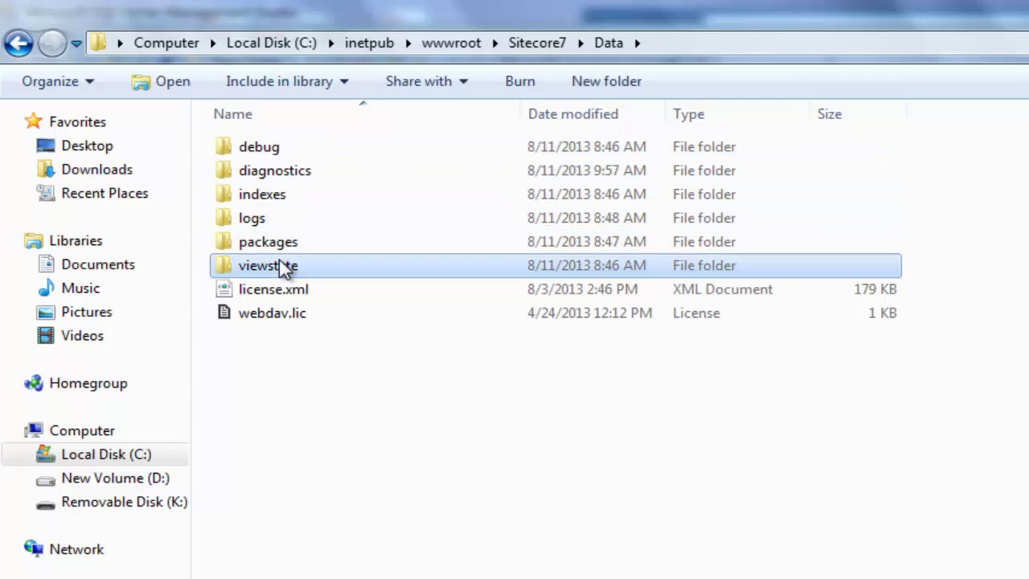
{"action": "double_click", "coordinate": [263, 223]}
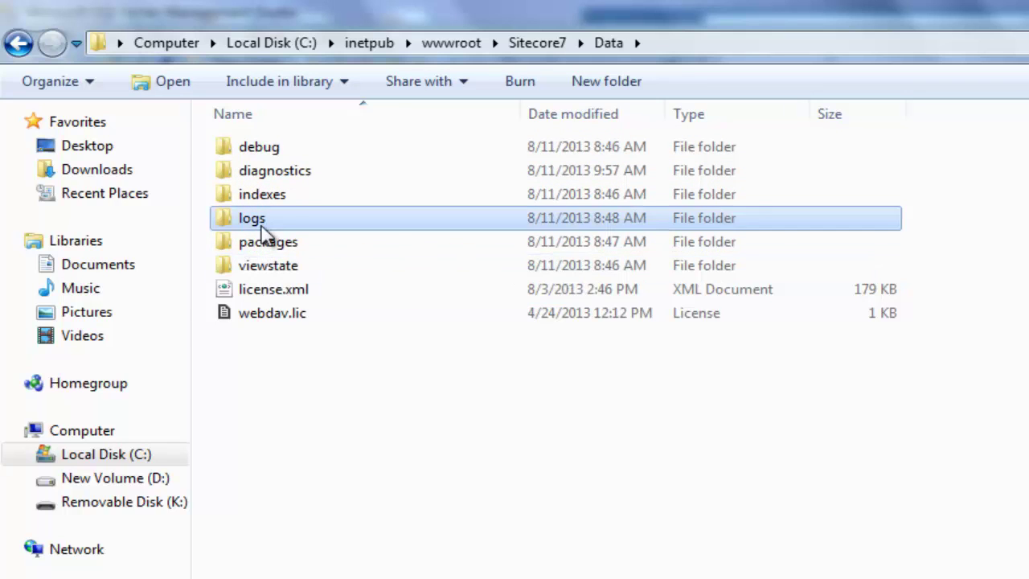
{"action": "left_click", "coordinate": [283, 151]}
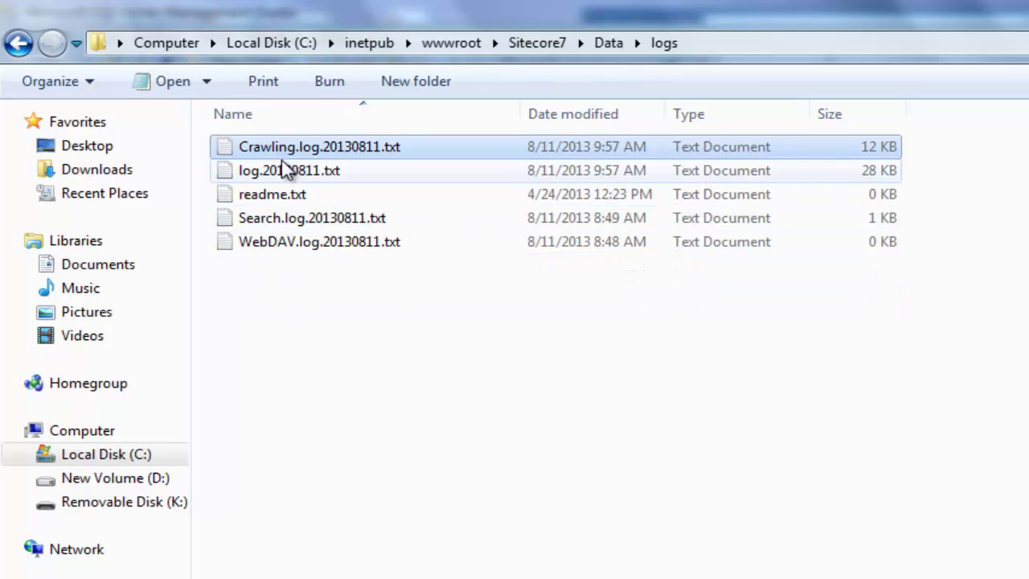
{"action": "left_click", "coordinate": [288, 172]}
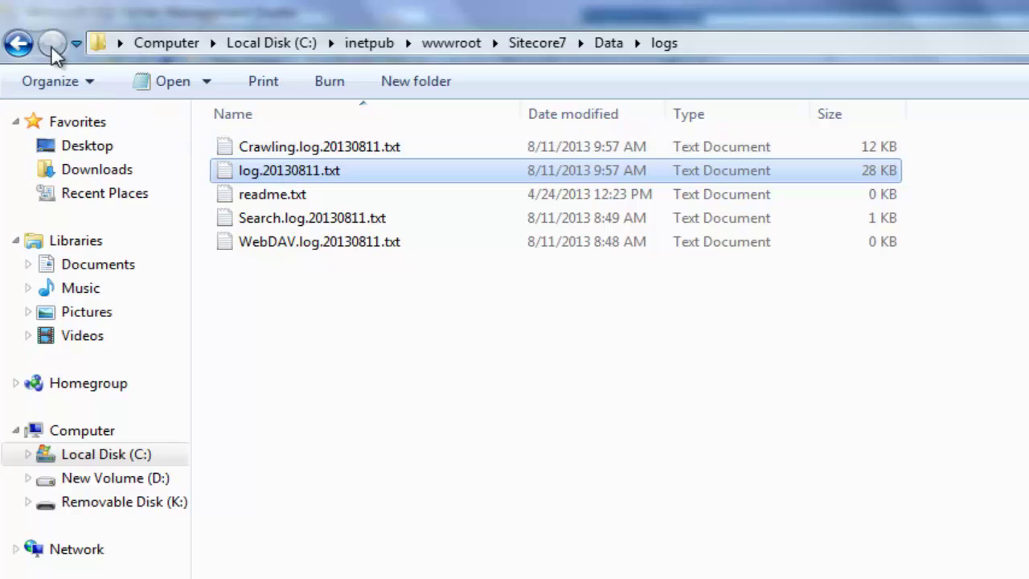
{"action": "left_click", "coordinate": [24, 47]}
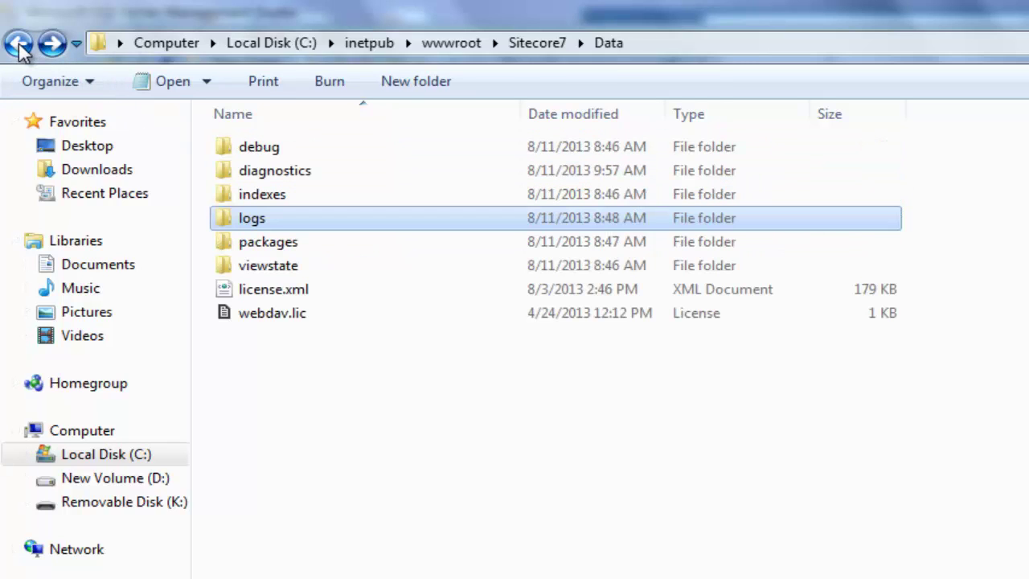
Browse the packages folder, then return to Data and select license.xml
{"action": "left_click", "coordinate": [257, 252]}
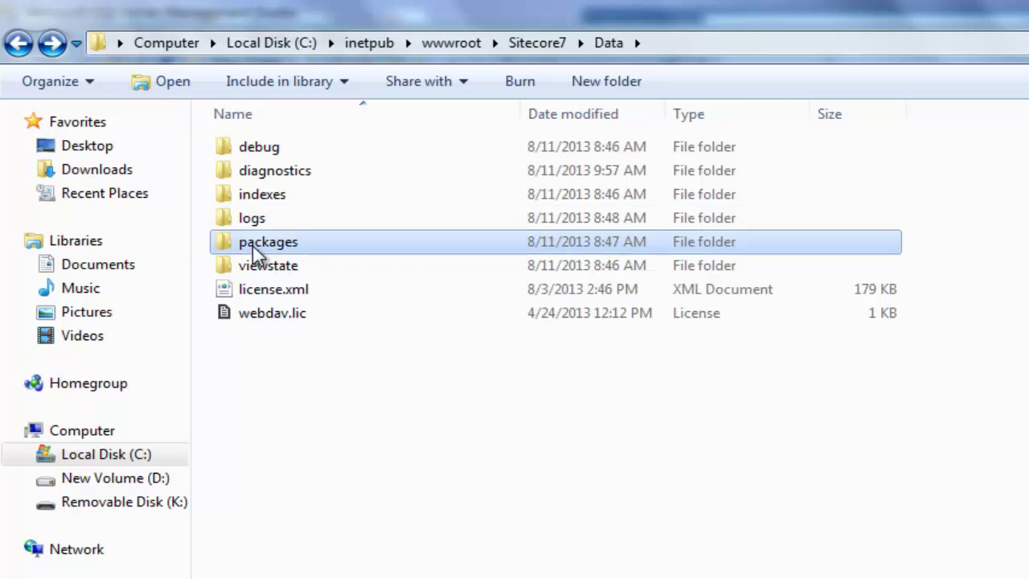
{"action": "left_click", "coordinate": [256, 245]}
{"action": "double_click", "coordinate": [221, 241]}
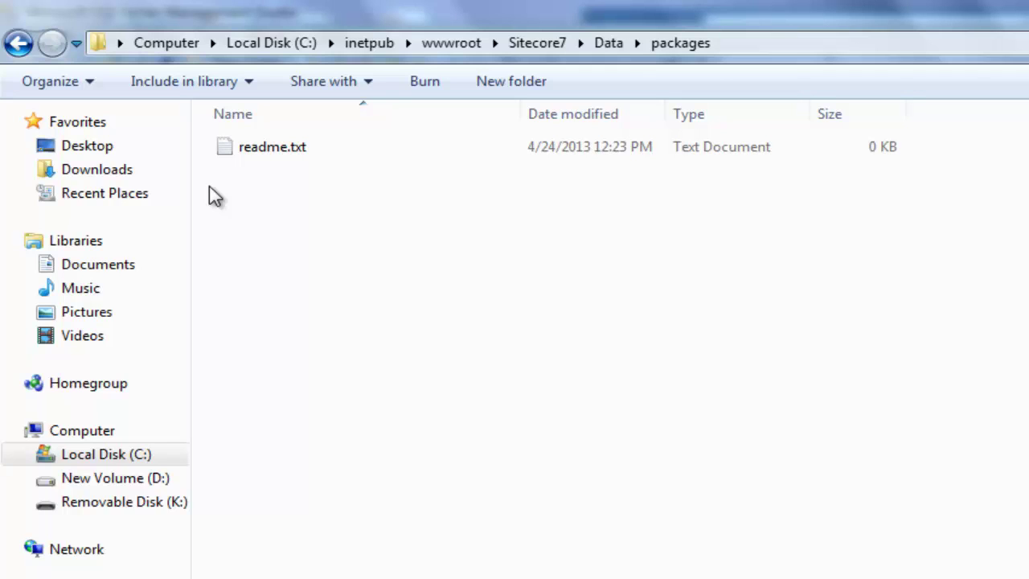
{"action": "left_click", "coordinate": [18, 43]}
{"action": "left_click", "coordinate": [294, 298]}
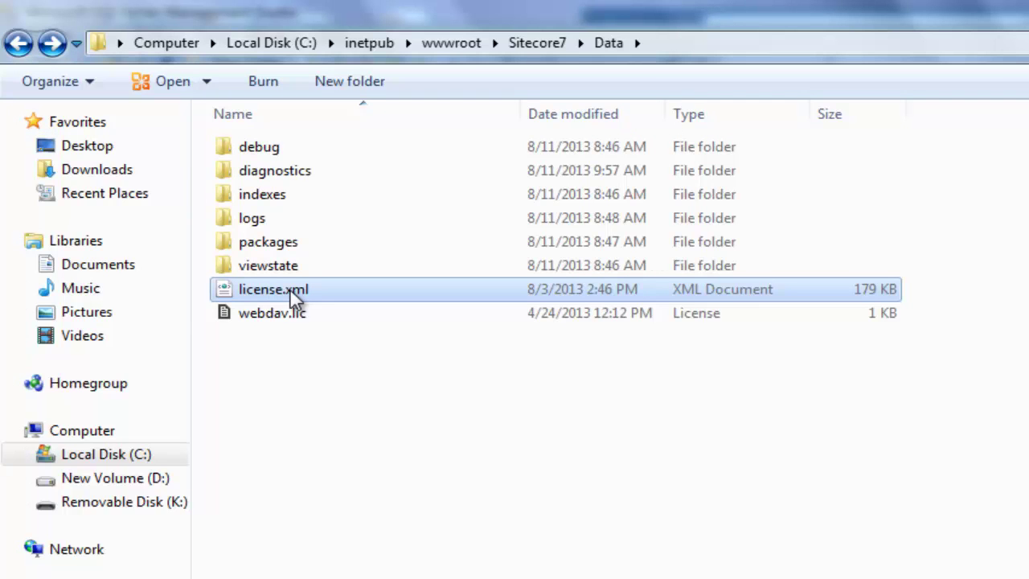
Open license.xml with Microsoft Visual Studio 2012 from its context menu
{"action": "right_click", "coordinate": [294, 298]}
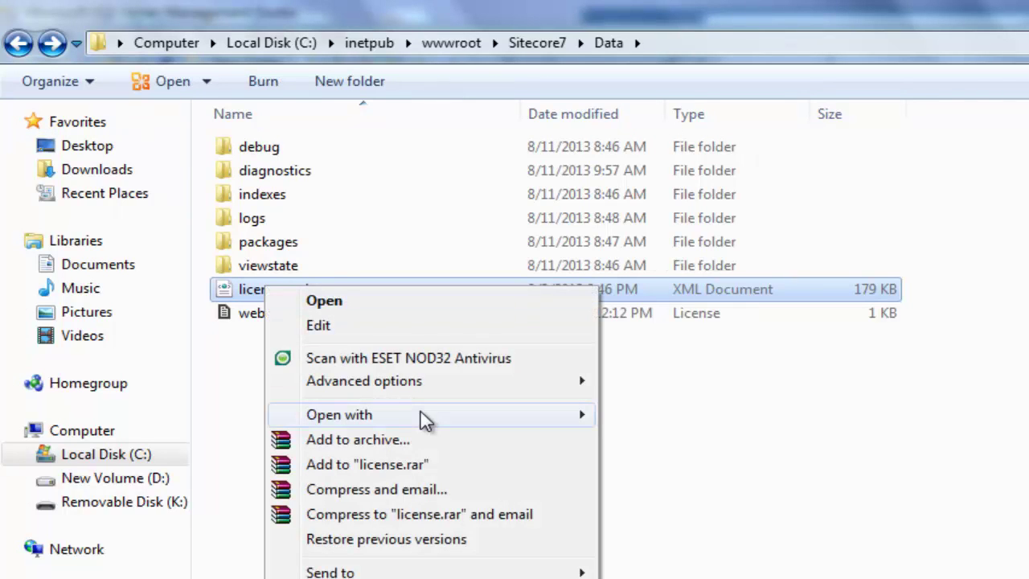
{"action": "mouse_move", "coordinate": [426, 420]}
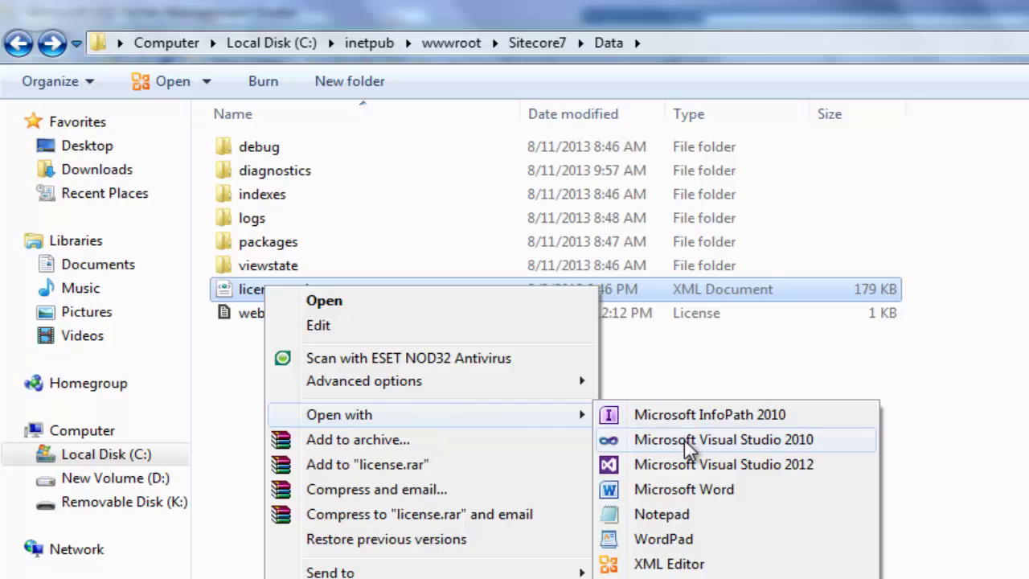
{"action": "left_click", "coordinate": [689, 466]}
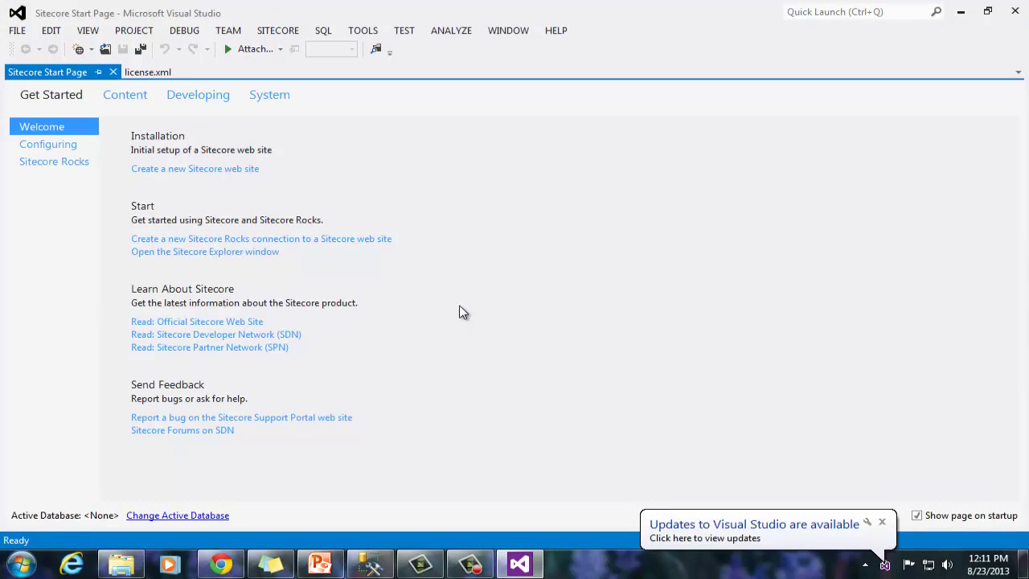
Search license.xml for '<expiration' and place the caret on the match
{"action": "left_click", "coordinate": [150, 74]}
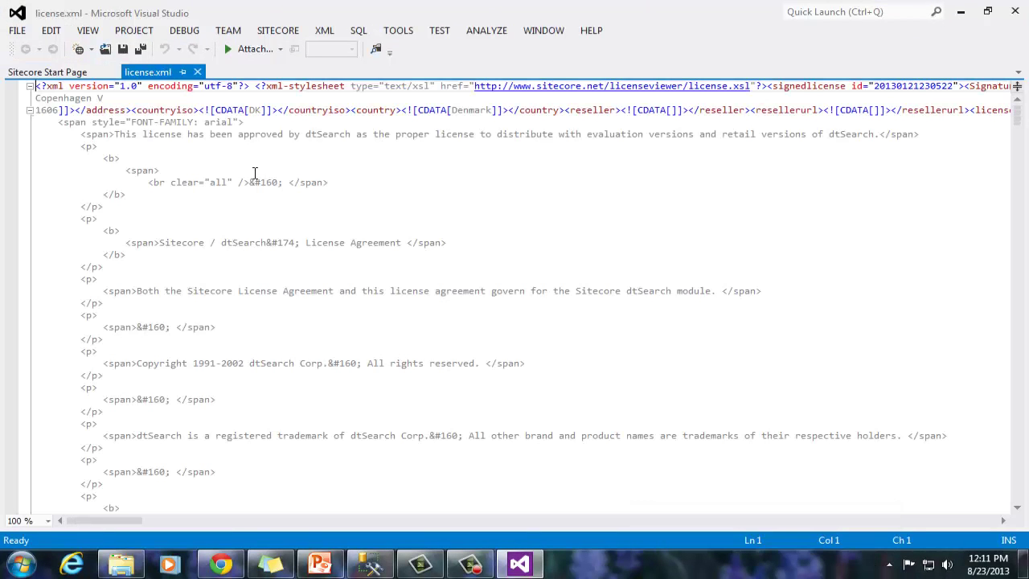
{"action": "key", "text": "ctrl+f"}
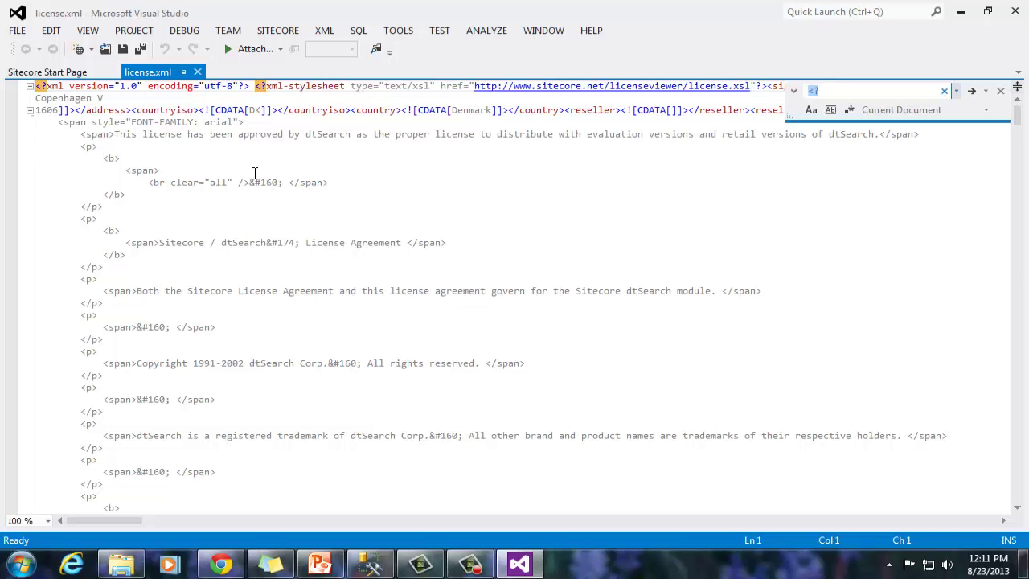
{"action": "type", "text": "<"}
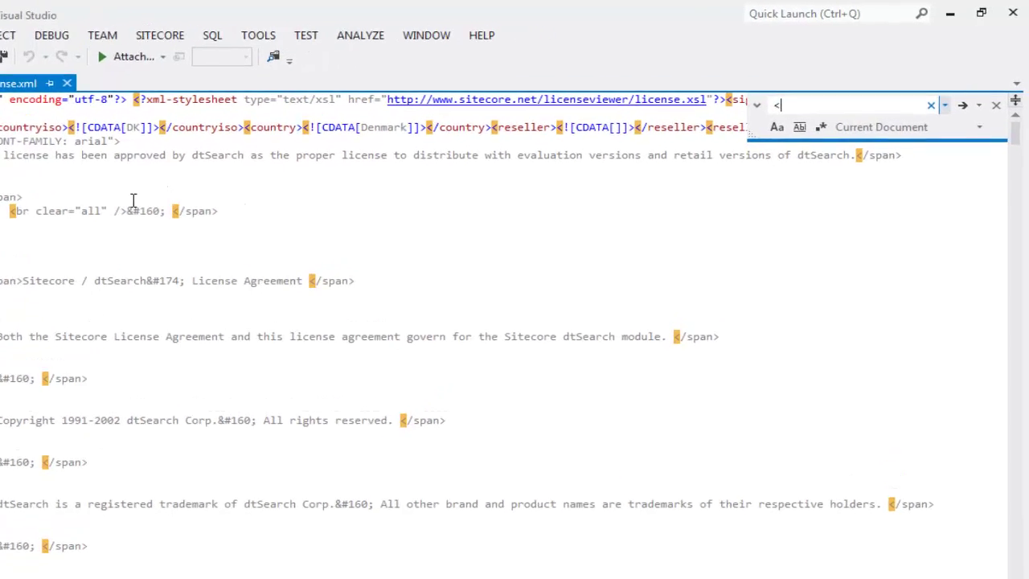
{"action": "type", "text": "ex"}
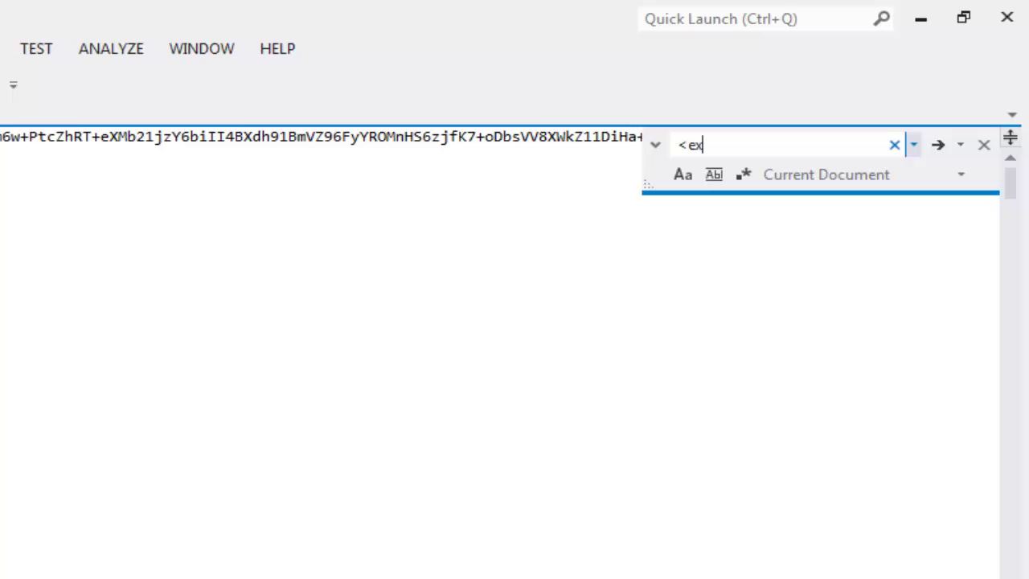
{"action": "type", "text": "piration"}
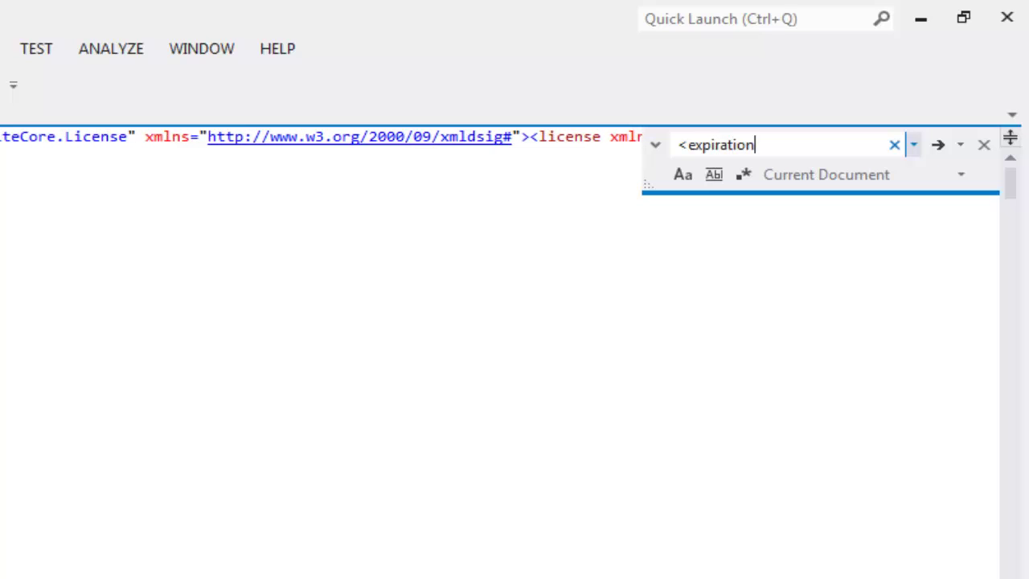
{"action": "key", "text": "Return"}
{"action": "key", "text": "Return"}
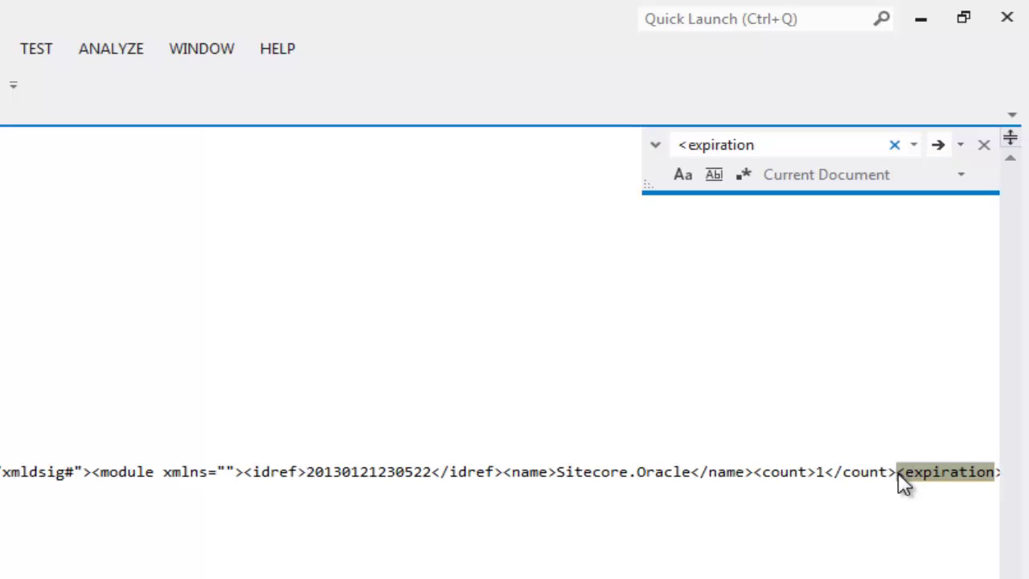
{"action": "left_click", "coordinate": [898, 472]}
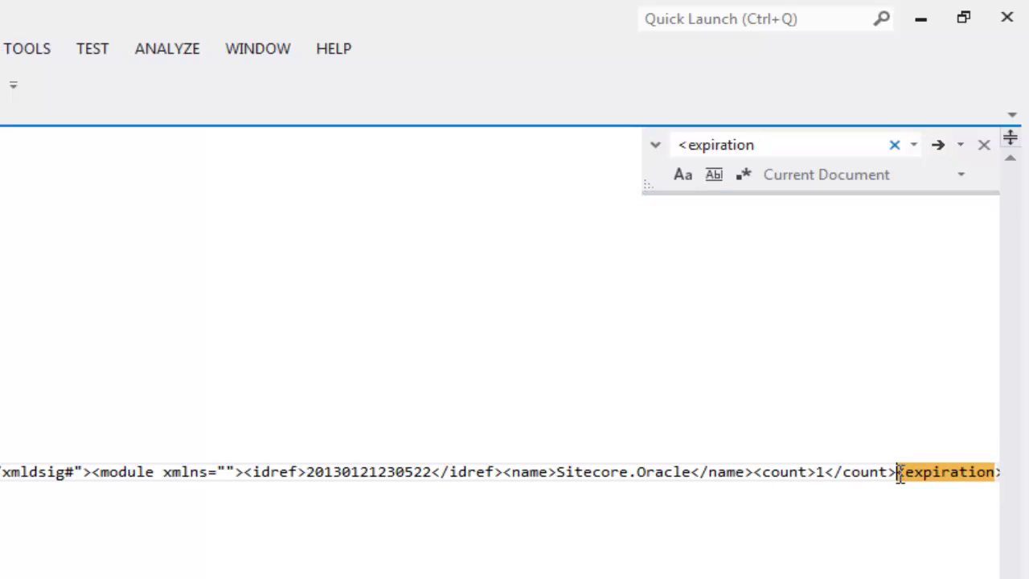
Select the expiration value's date part 20140121 and its time part 120000
{"action": "key", "text": "Right"}
{"action": "key", "text": "Right"}
{"action": "key", "text": "Right"}
{"action": "key", "text": "Right"}
{"action": "key", "text": "Right"}
{"action": "key", "text": "Right"}
{"action": "key", "text": "Right"}
{"action": "key", "text": "Right"}
{"action": "key", "text": "Right"}
{"action": "key", "text": "Right"}
{"action": "key", "text": "Right"}
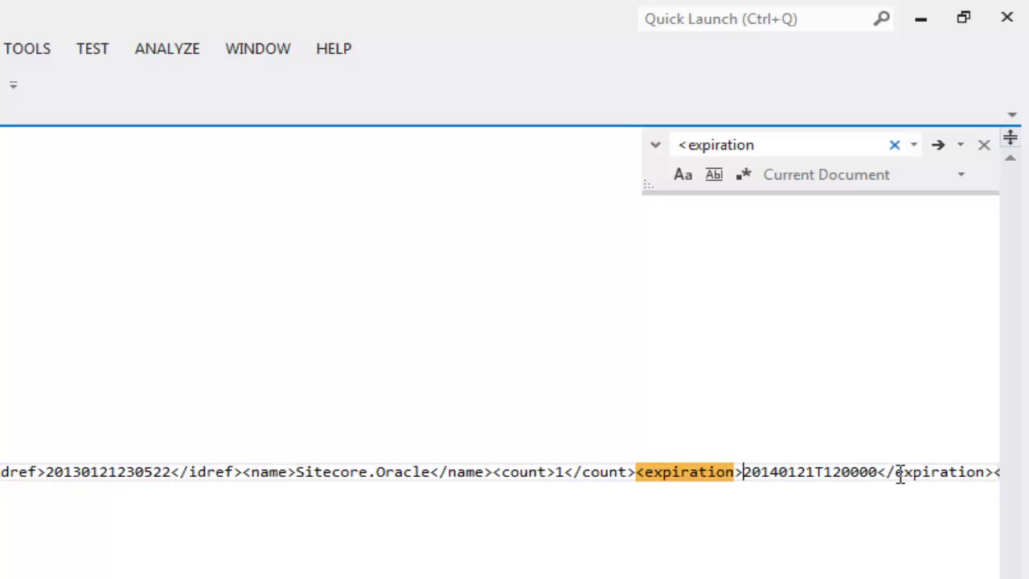
{"action": "key", "text": "shift+Right"}
{"action": "key", "text": "shift+Right"}
{"action": "key", "text": "shift+Right"}
{"action": "key", "text": "shift+Right"}
{"action": "key", "text": "shift+Right"}
{"action": "key", "text": "shift+Right"}
{"action": "key", "text": "shift+Right"}
{"action": "key", "text": "shift+Right"}
{"action": "key", "text": "shift+Right"}
{"action": "key", "text": "shift+Right"}
{"action": "key", "text": "shift+Right"}
{"action": "key", "text": "shift+Right"}
{"action": "key", "text": "shift+Right"}
{"action": "key", "text": "shift+Right"}
{"action": "key", "text": "shift+Right"}
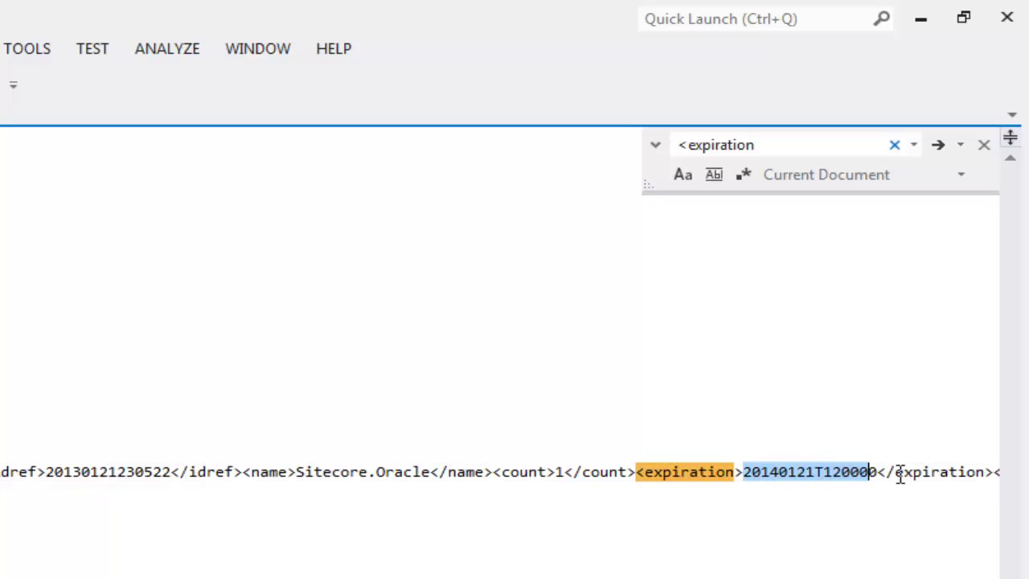
{"action": "key", "text": "Left"}
{"action": "key", "text": "Left"}
{"action": "key", "text": "Left"}
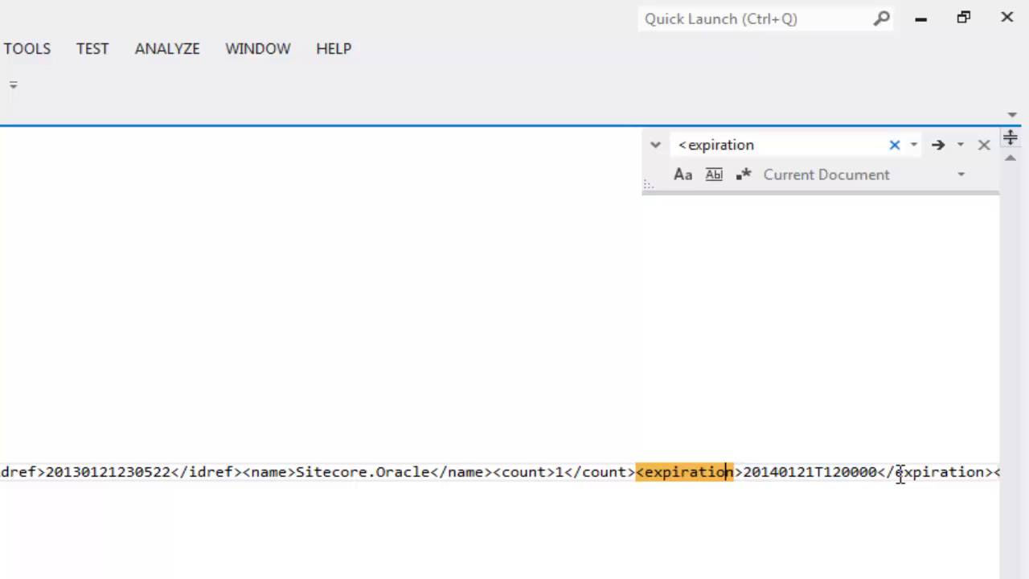
{"action": "key", "text": "Right"}
{"action": "key", "text": "Right"}
{"action": "key", "text": "shift+Right"}
{"action": "key", "text": "shift+Right"}
{"action": "key", "text": "shift+Right"}
{"action": "key", "text": "shift+Right"}
{"action": "key", "text": "shift+Right"}
{"action": "key", "text": "shift+Right"}
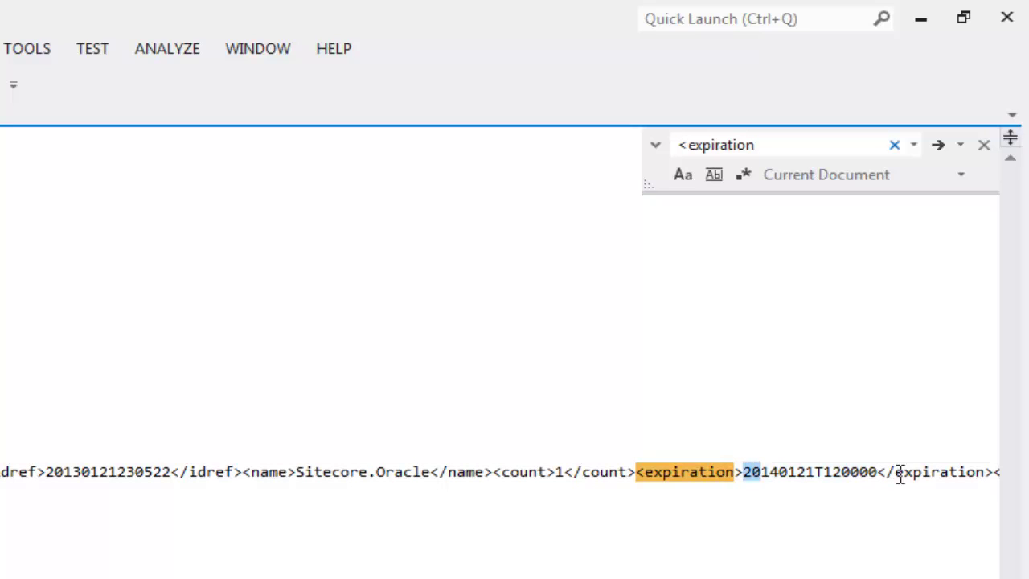
{"action": "key", "text": "shift+Right"}
{"action": "key", "text": "shift+Right"}
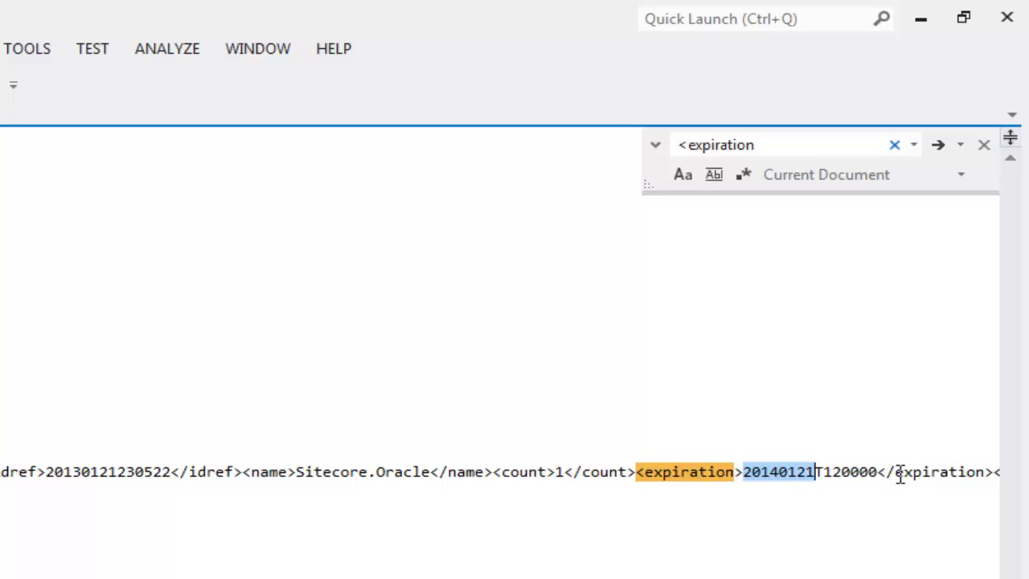
{"action": "key", "text": "Right"}
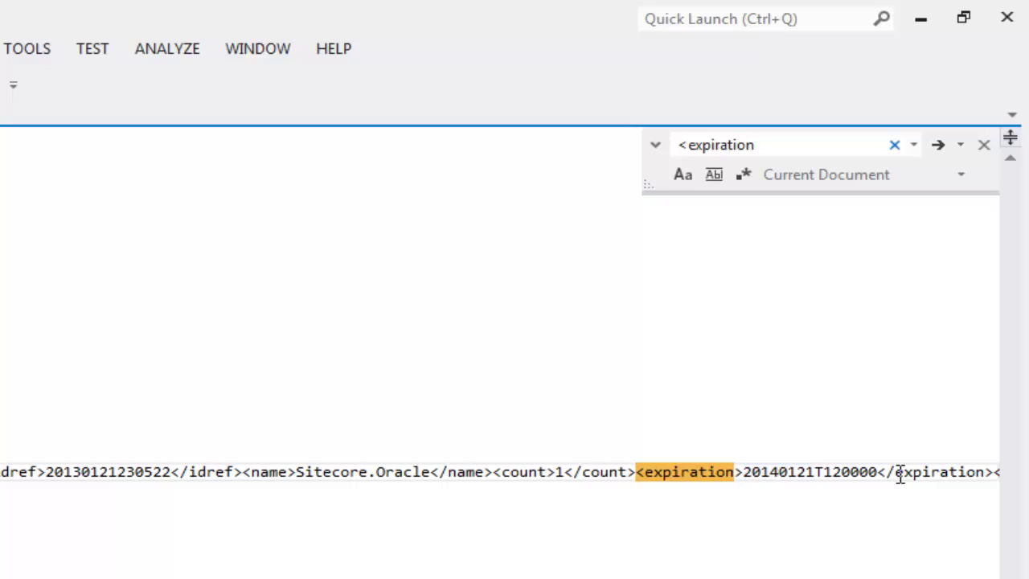
{"action": "key", "text": "shift+Right"}
{"action": "key", "text": "Right"}
{"action": "key", "text": "ctrl+shift+Right"}
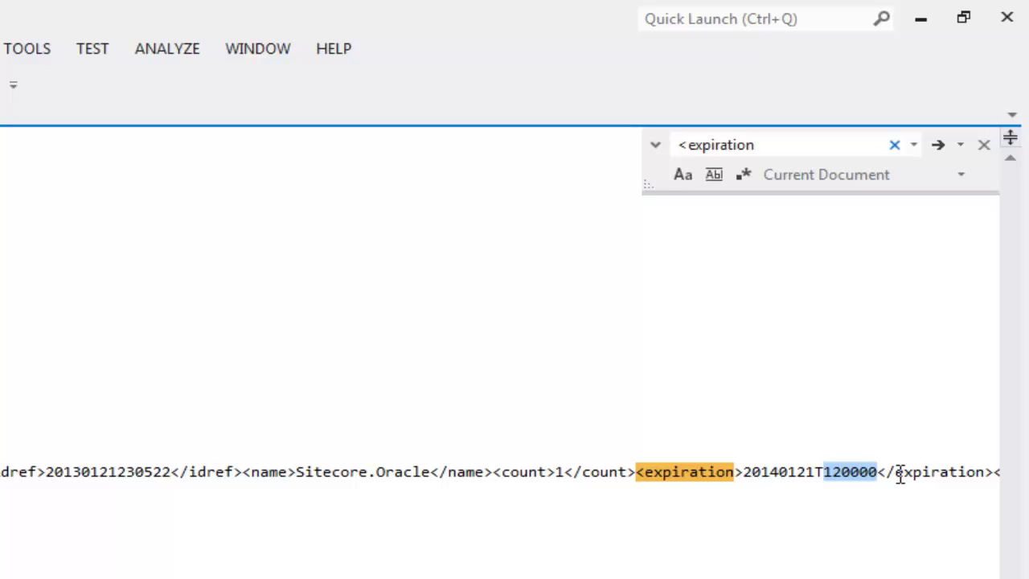
Close Visual Studio and view the LDF log files in the Sitecore7 Database folder
{"action": "left_click", "coordinate": [1015, 18]}
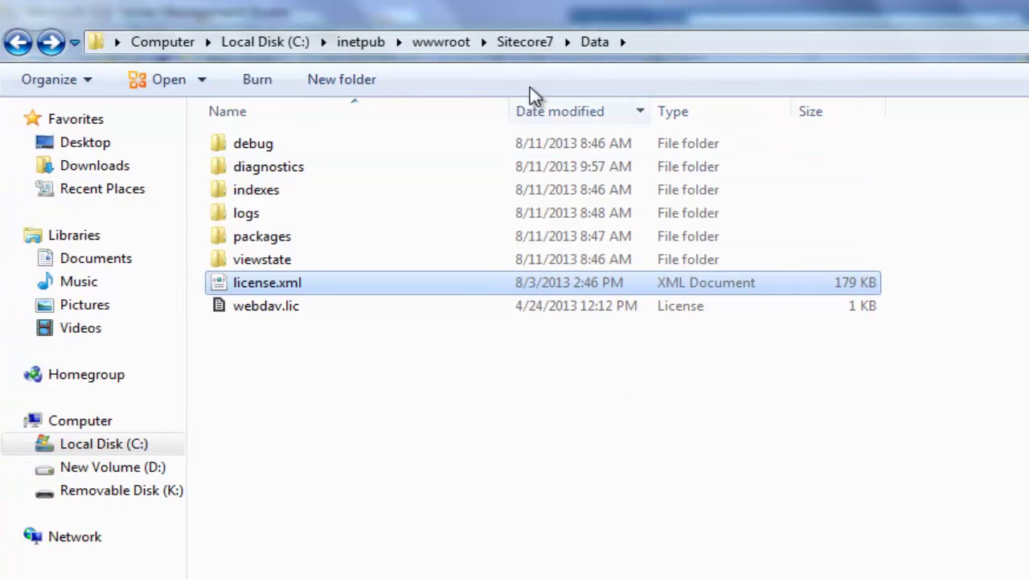
{"action": "left_click", "coordinate": [531, 45]}
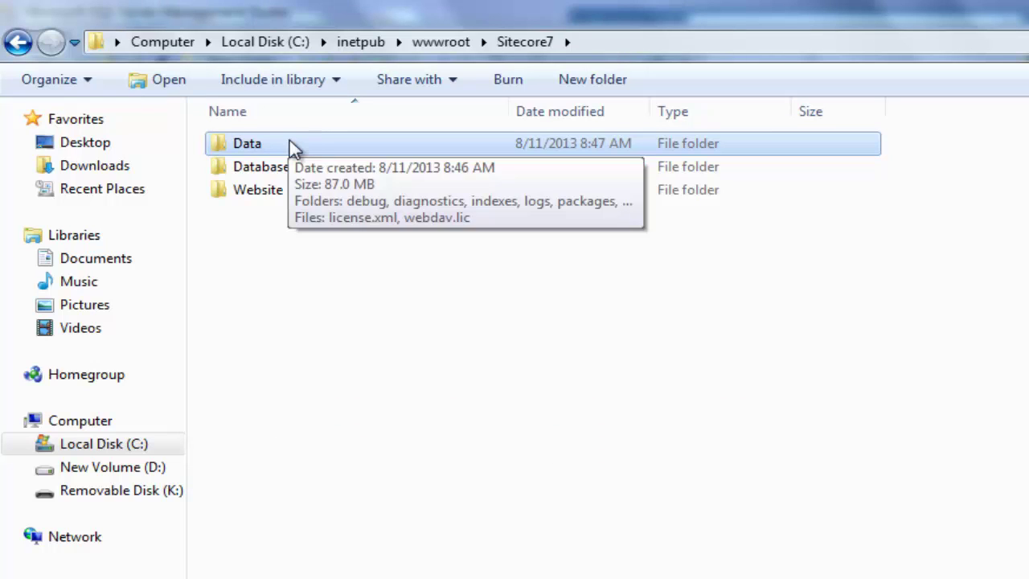
{"action": "double_click", "coordinate": [294, 167]}
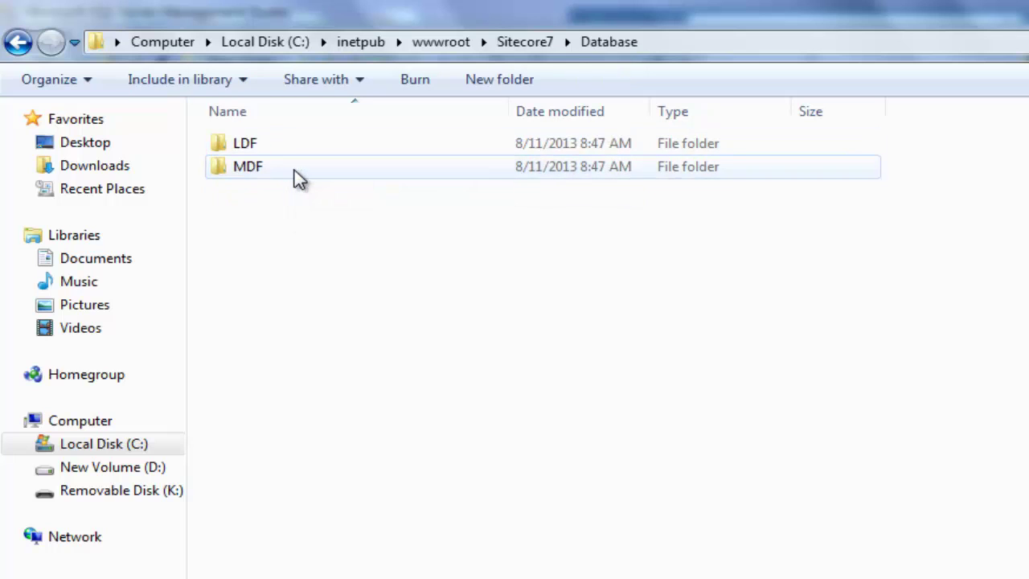
{"action": "double_click", "coordinate": [272, 153]}
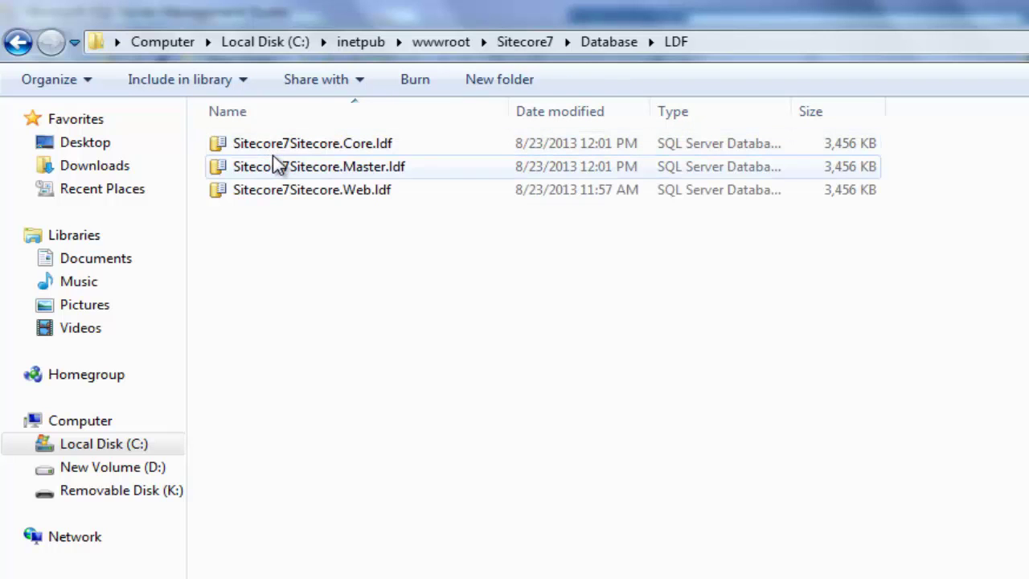
{"action": "left_click", "coordinate": [16, 42]}
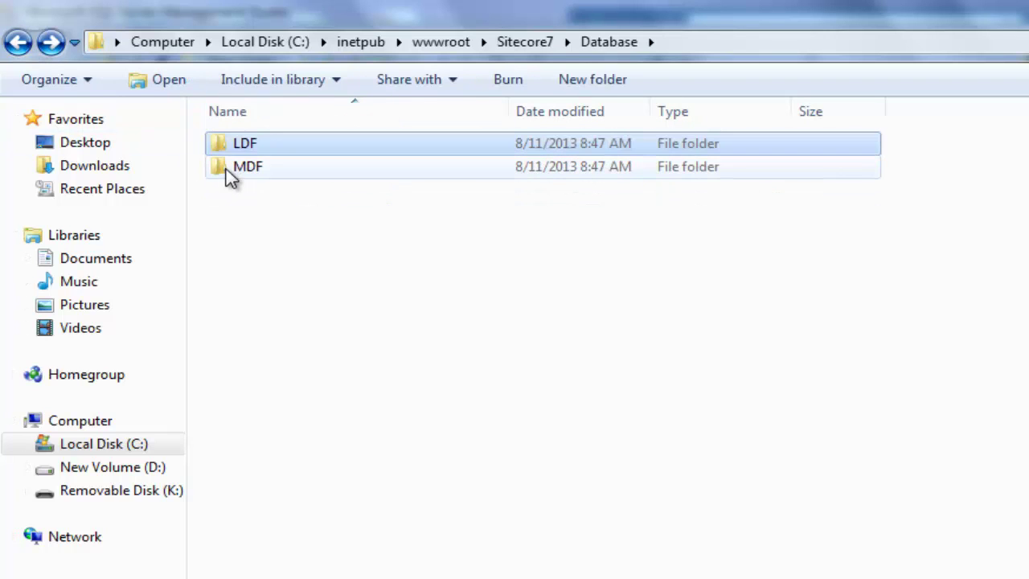
View the MDF data files, then return to Sitecore7 and select Website
{"action": "double_click", "coordinate": [229, 172]}
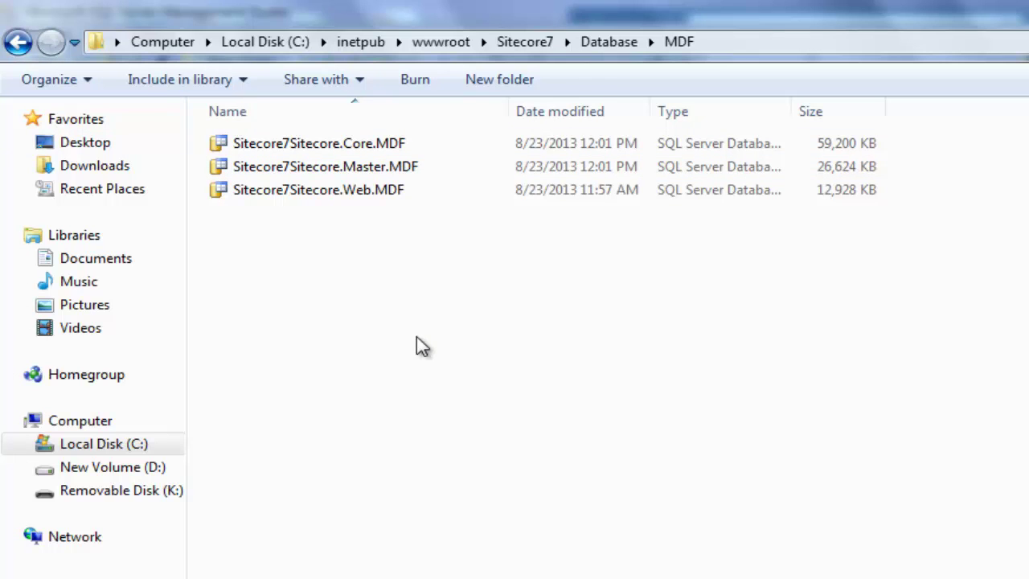
{"action": "left_click", "coordinate": [14, 41]}
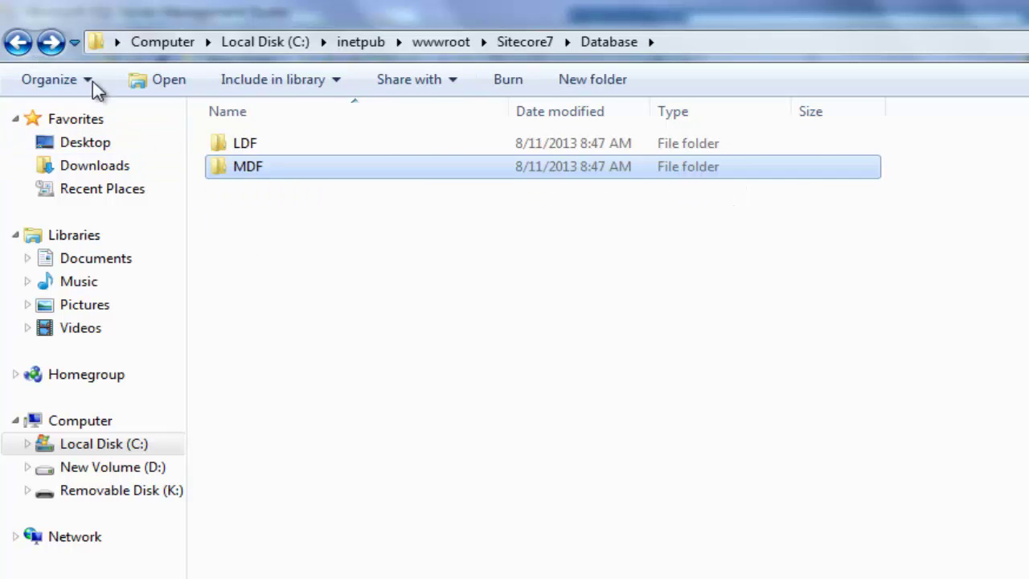
{"action": "left_click", "coordinate": [16, 42]}
{"action": "left_click", "coordinate": [266, 193]}
Open the Website folder and look through bin to find Sitecore.Kernel.dll
{"action": "double_click", "coordinate": [267, 197]}
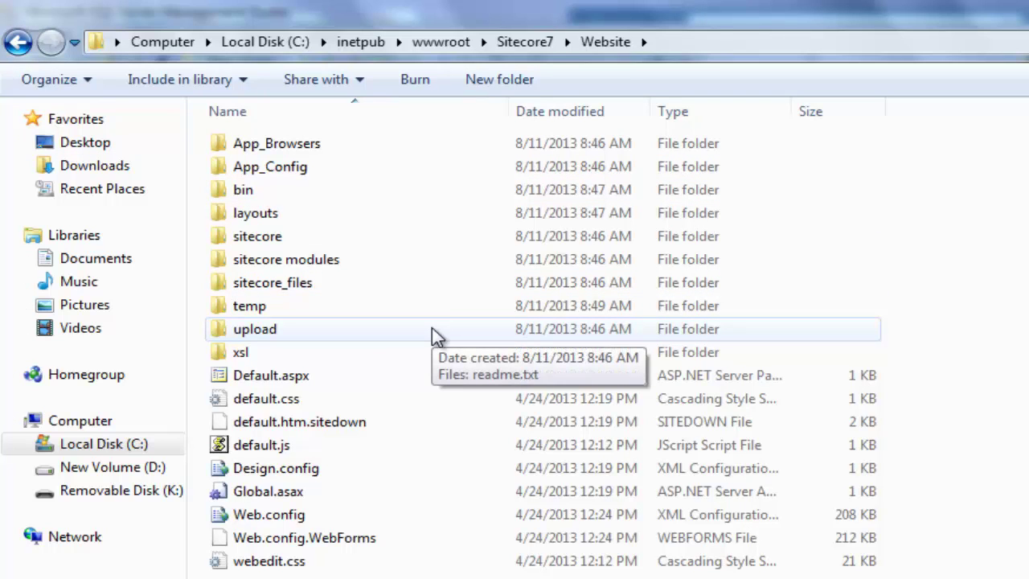
{"action": "left_click", "coordinate": [297, 153]}
{"action": "left_click", "coordinate": [296, 175]}
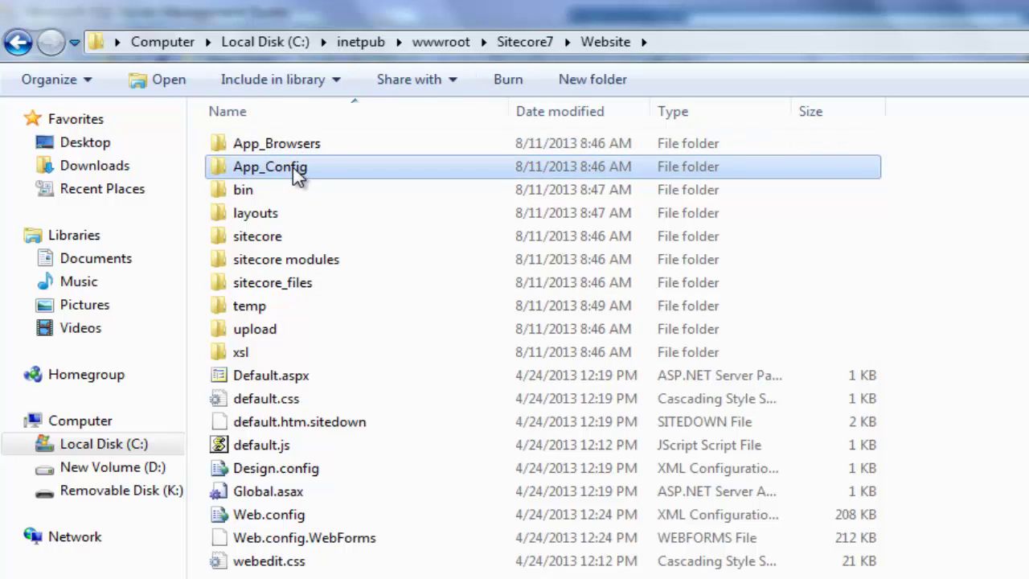
{"action": "double_click", "coordinate": [295, 190]}
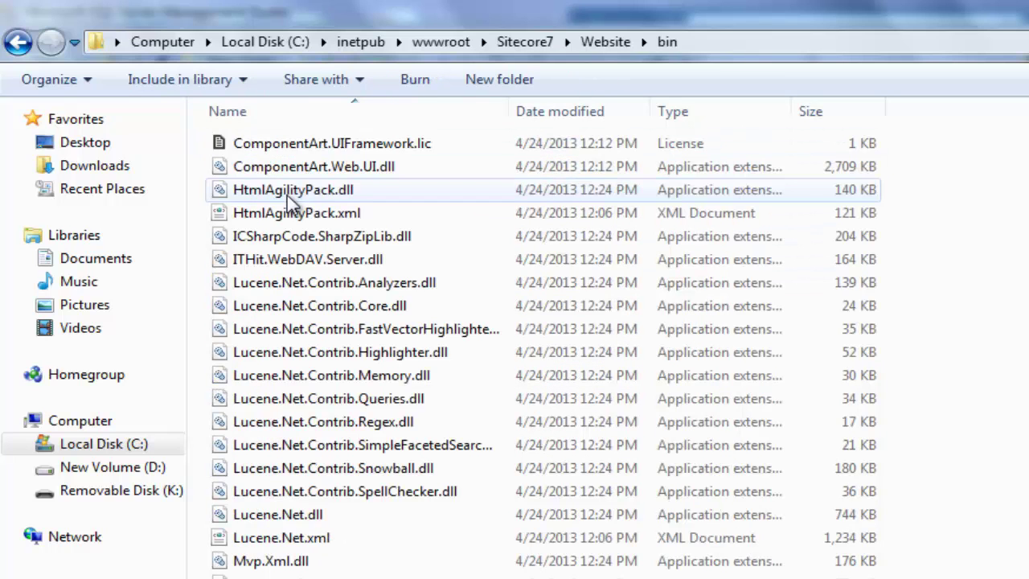
{"action": "scroll", "coordinate": [337, 222], "scroll_direction": "down", "scroll_amount": 4}
{"action": "scroll", "coordinate": [338, 223], "scroll_direction": "down", "scroll_amount": 4}
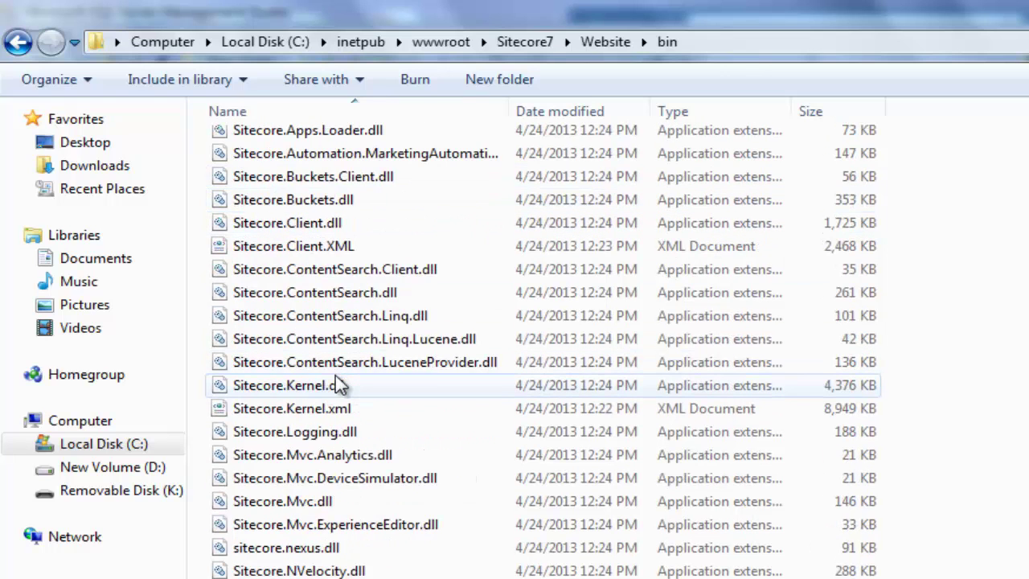
{"action": "left_click", "coordinate": [321, 392]}
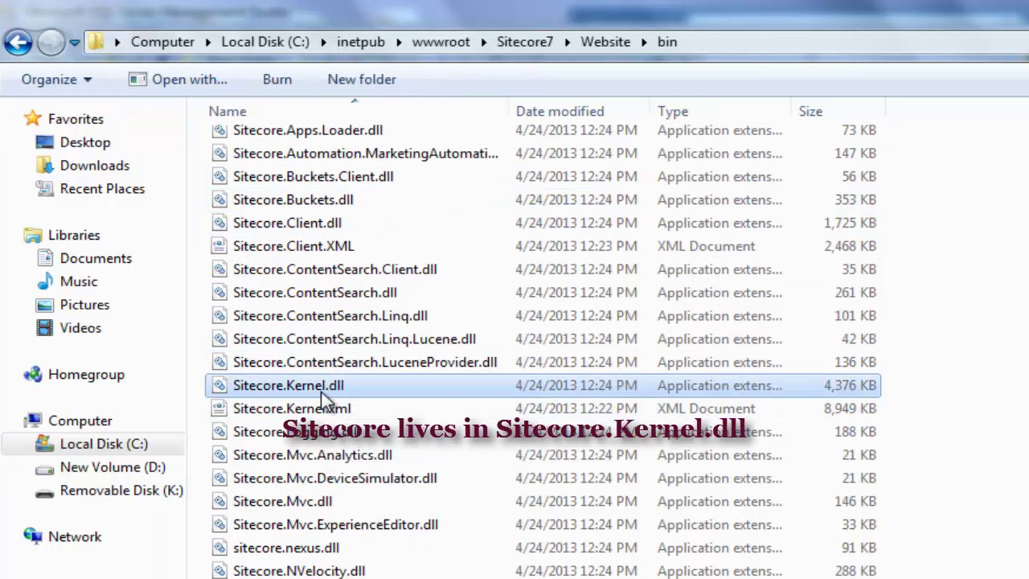
{"action": "key", "text": "BackSpace"}
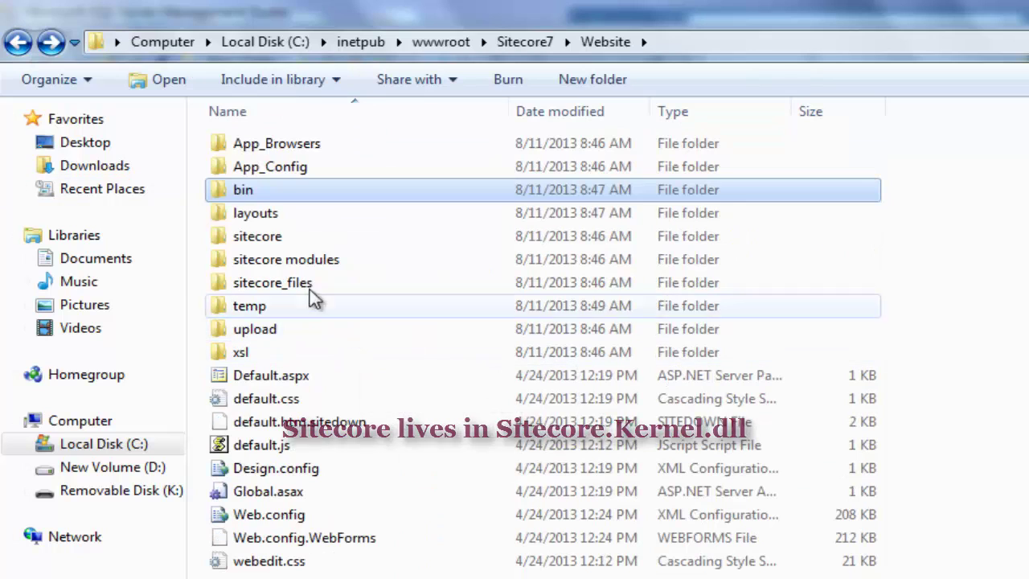
Peek into the layouts and xsl folders, returning to Website after each
{"action": "double_click", "coordinate": [259, 217]}
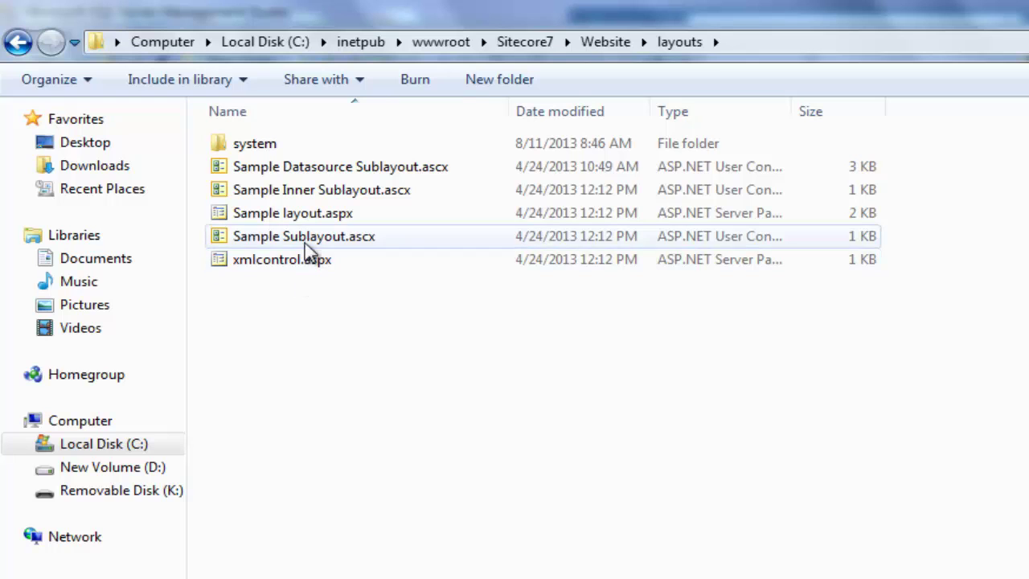
{"action": "left_click", "coordinate": [18, 41]}
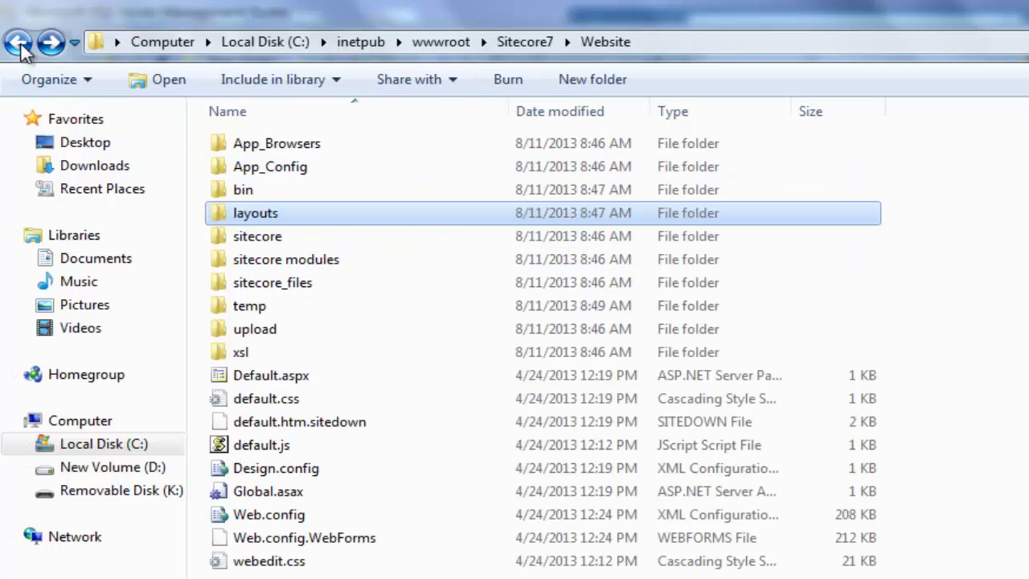
{"action": "double_click", "coordinate": [241, 360]}
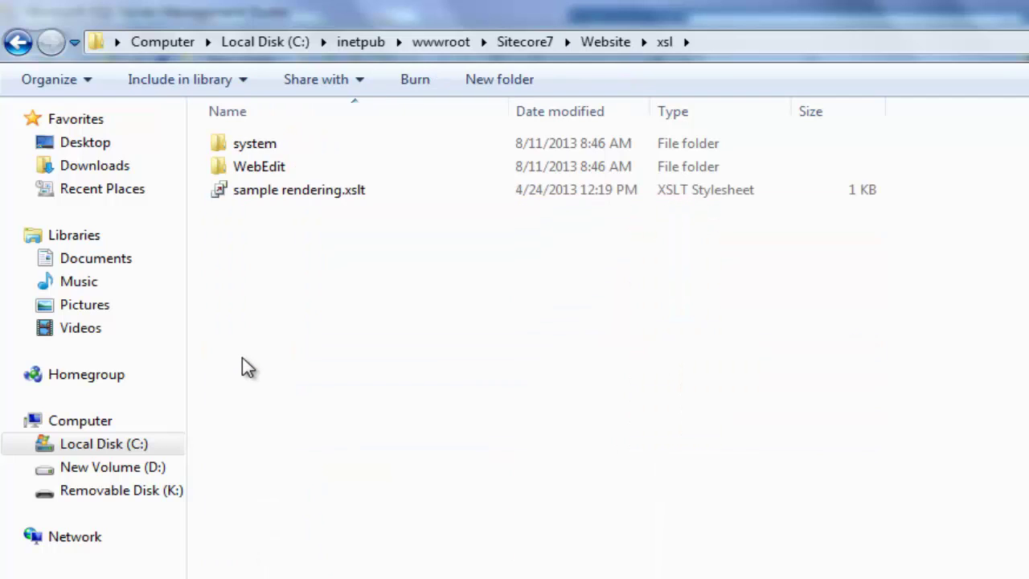
{"action": "left_click", "coordinate": [18, 42]}
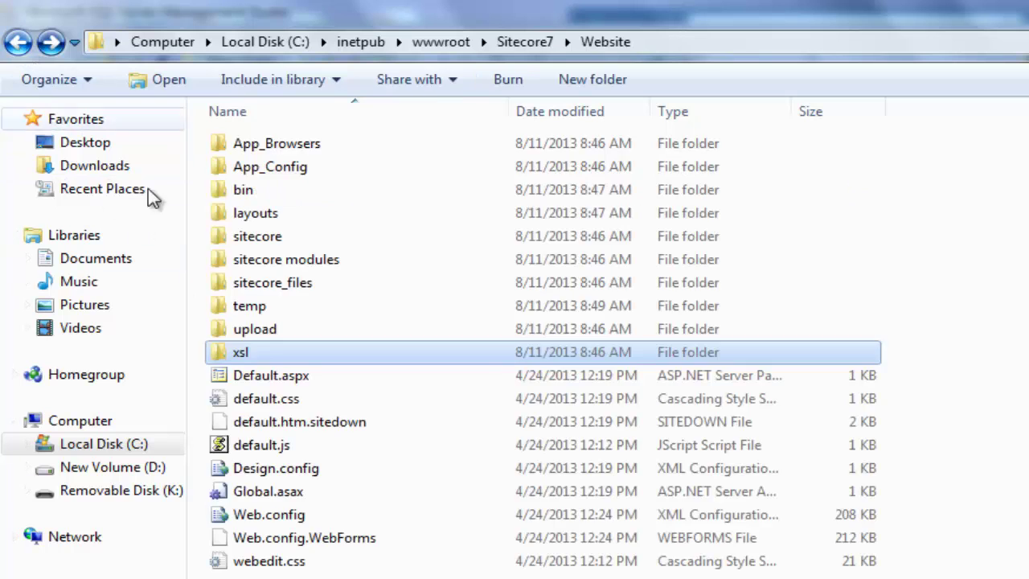
Check Web.config, then step through App_Config's Commands and ConnectionStrings configs before opening Include
{"action": "left_click", "coordinate": [296, 515]}
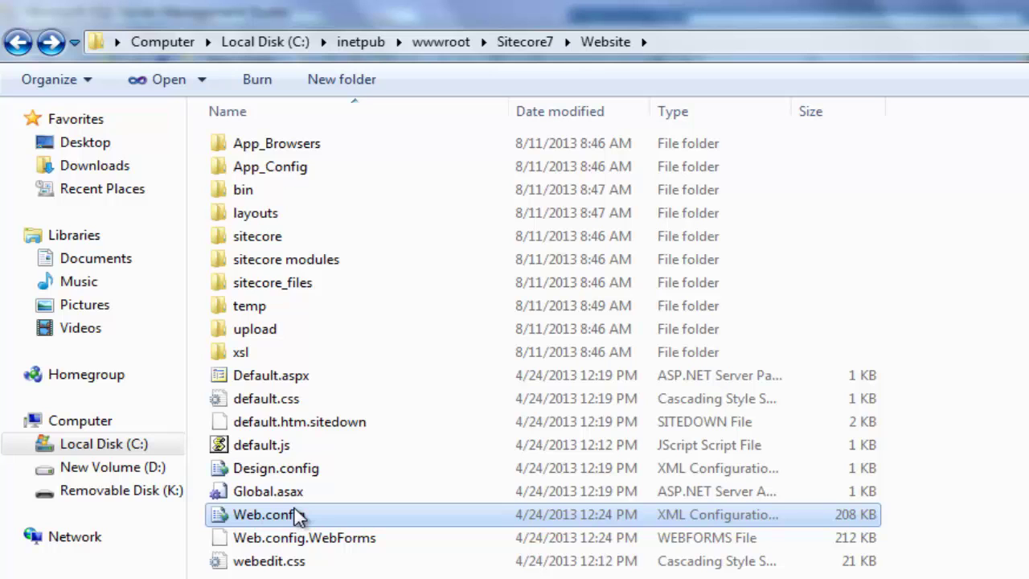
{"action": "double_click", "coordinate": [277, 170]}
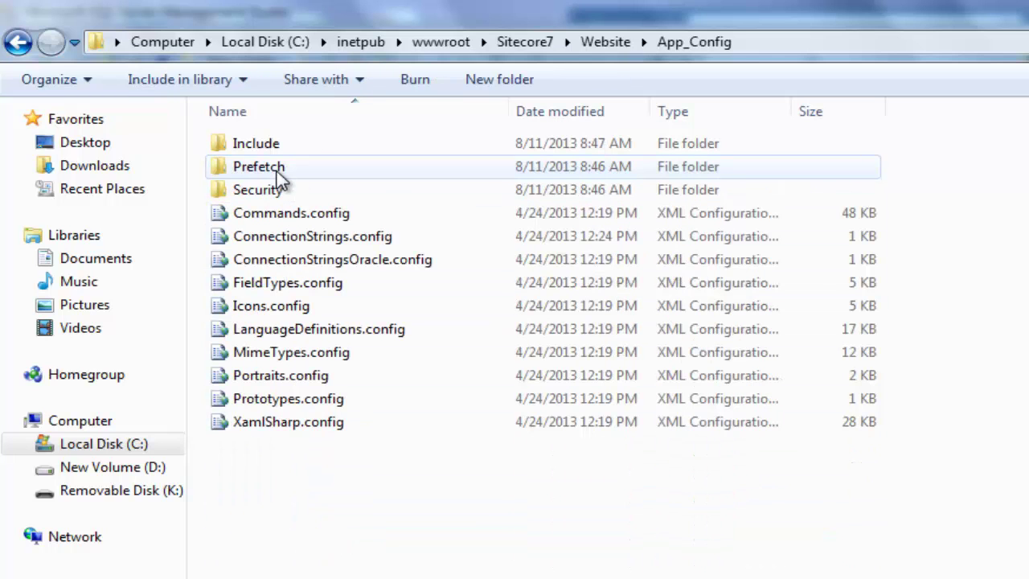
{"action": "left_click", "coordinate": [292, 222]}
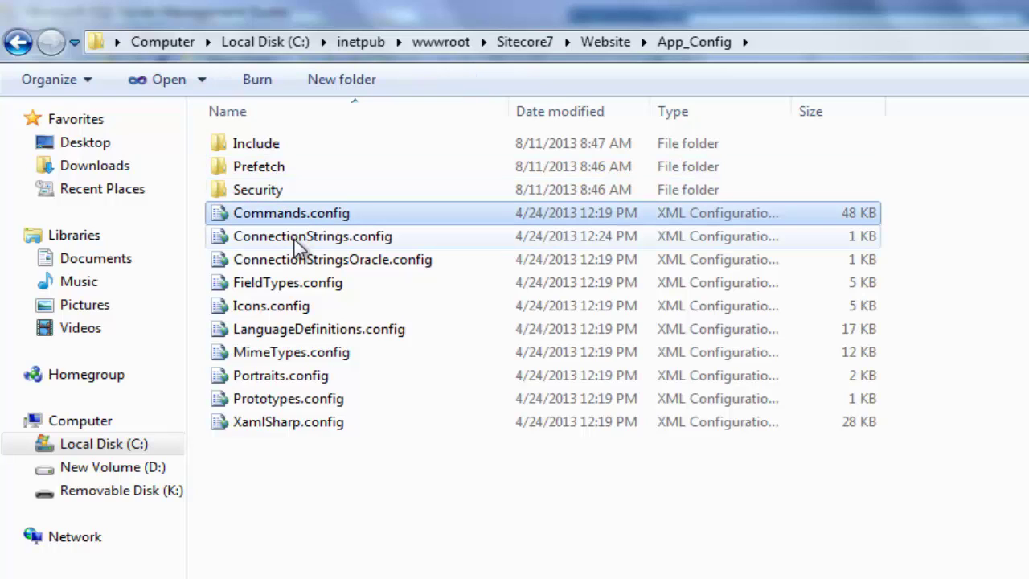
{"action": "left_click", "coordinate": [299, 246]}
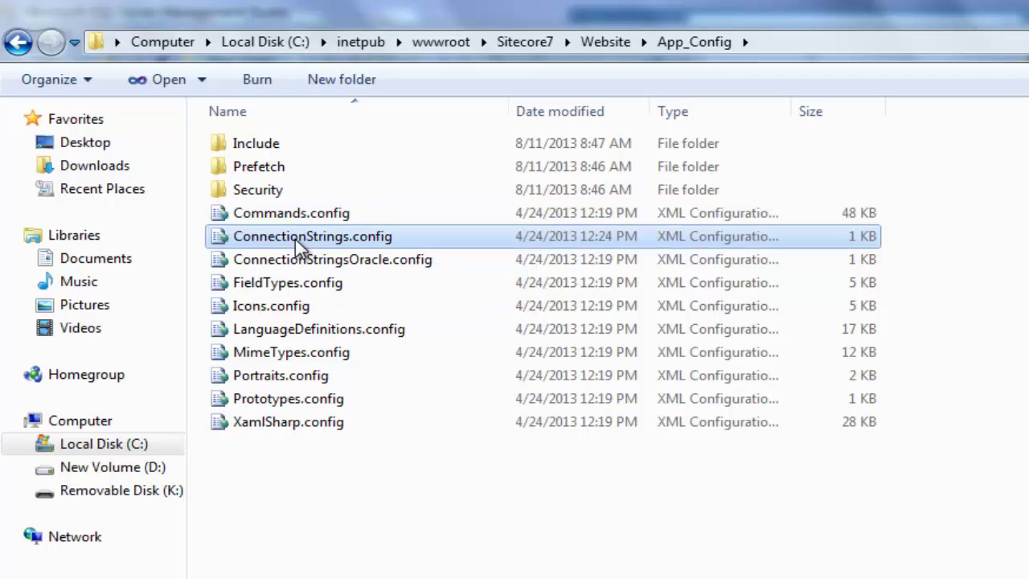
{"action": "key", "text": "Down"}
{"action": "key", "text": "Down"}
{"action": "key", "text": "Down"}
{"action": "key", "text": "Down"}
{"action": "key", "text": "Down"}
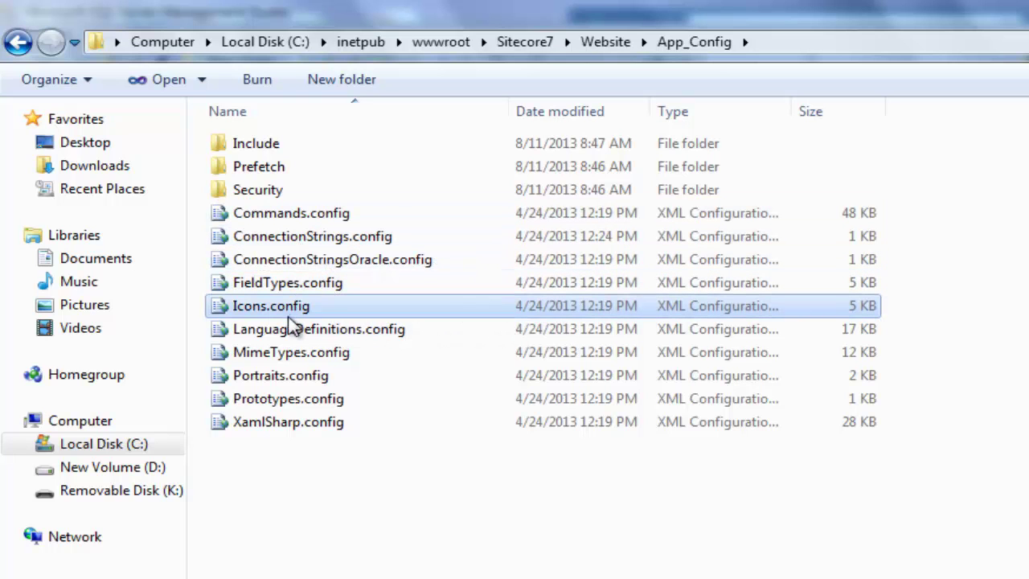
{"action": "double_click", "coordinate": [266, 146]}
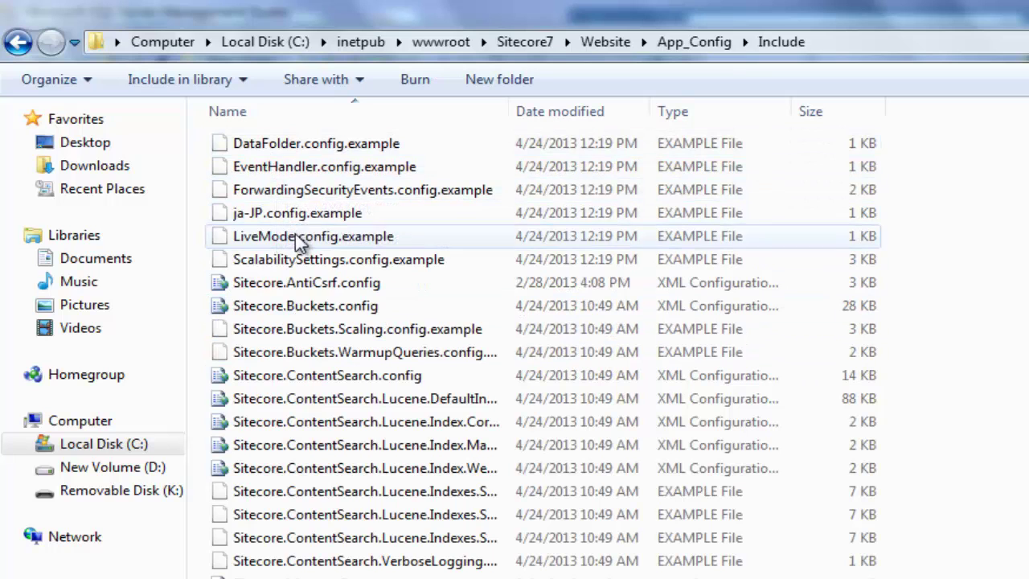
{"action": "scroll", "coordinate": [360, 474], "scroll_direction": "down", "scroll_amount": 1}
{"action": "scroll", "coordinate": [359, 474], "scroll_direction": "up", "scroll_amount": 1}
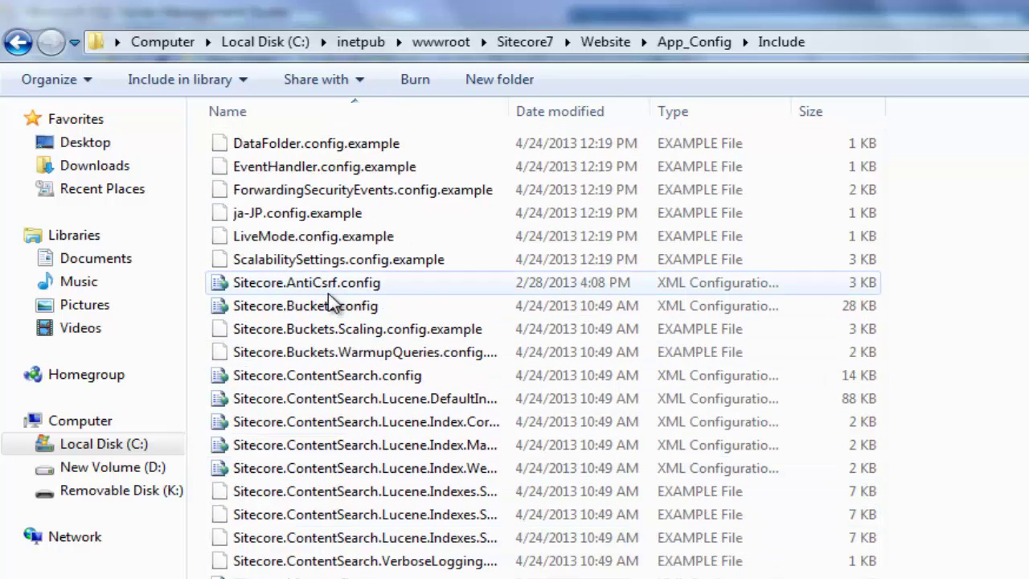
Jump from Include back up to the Sitecore7 folder via the address-bar breadcrumb
{"action": "left_click", "coordinate": [525, 41]}
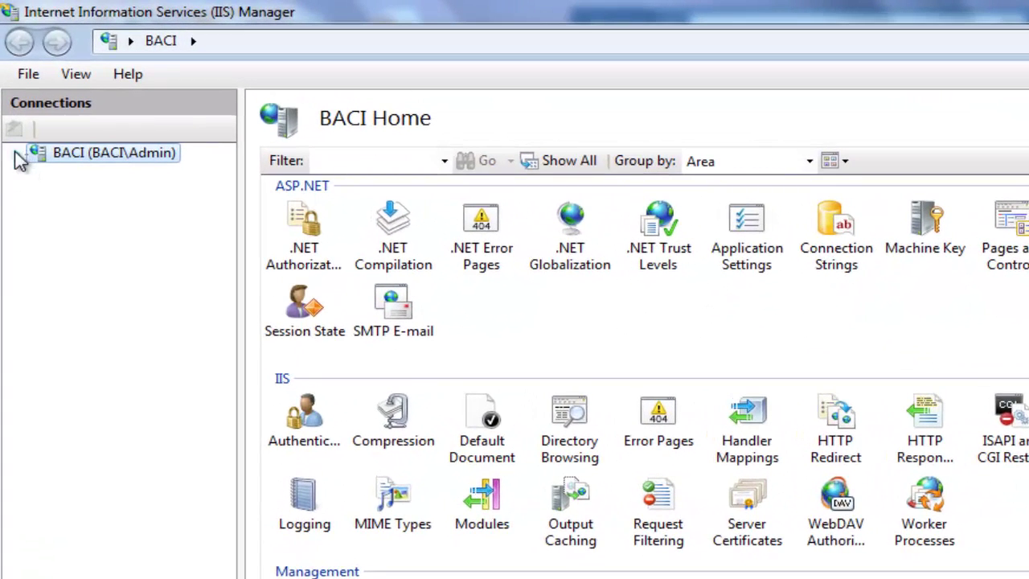
Expand BACI > Sites, select Sitecore7 and browse it via Manage Web Site > Browse
{"action": "left_click", "coordinate": [15, 138]}
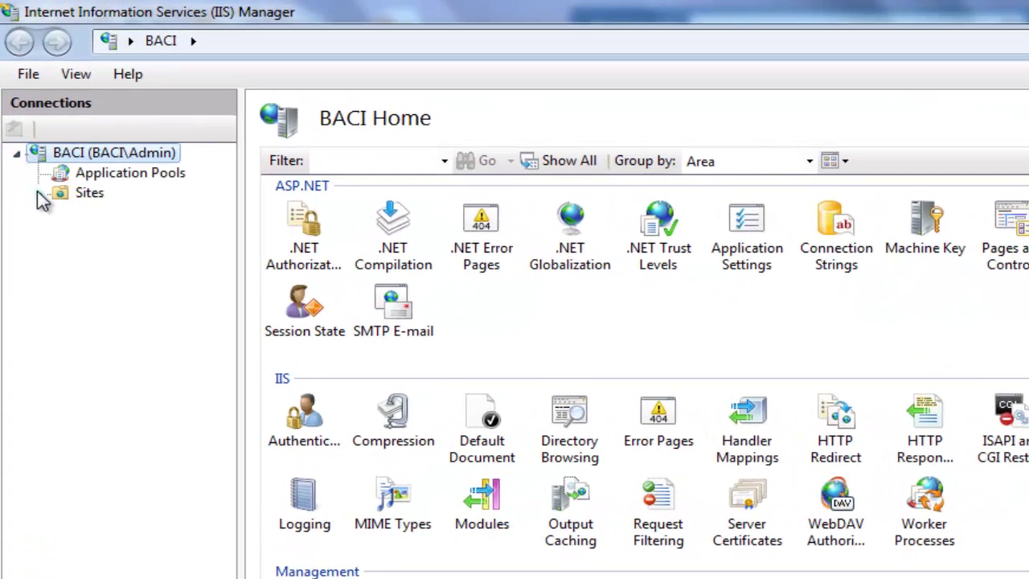
{"action": "left_click", "coordinate": [34, 175]}
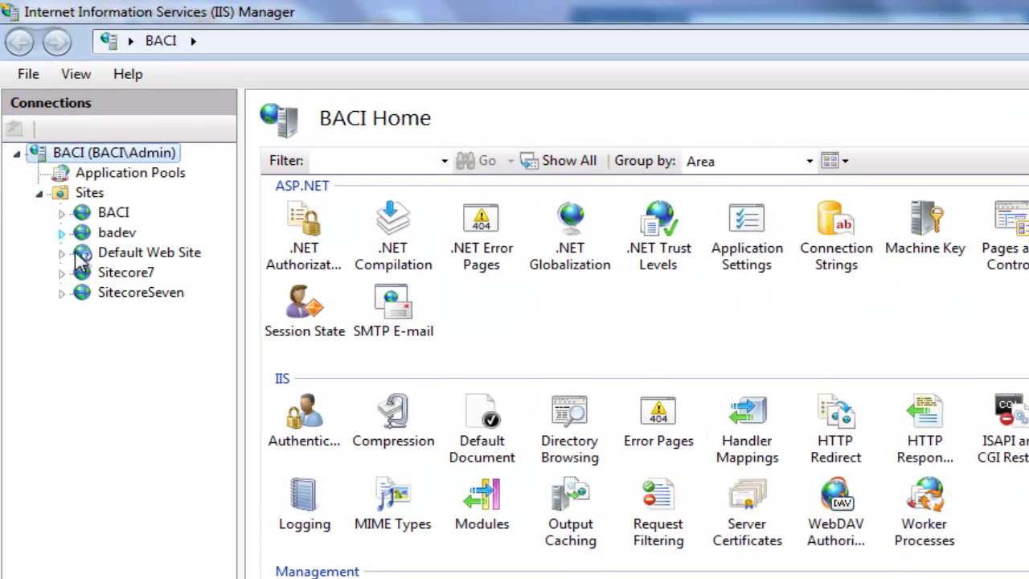
{"action": "left_click", "coordinate": [111, 275]}
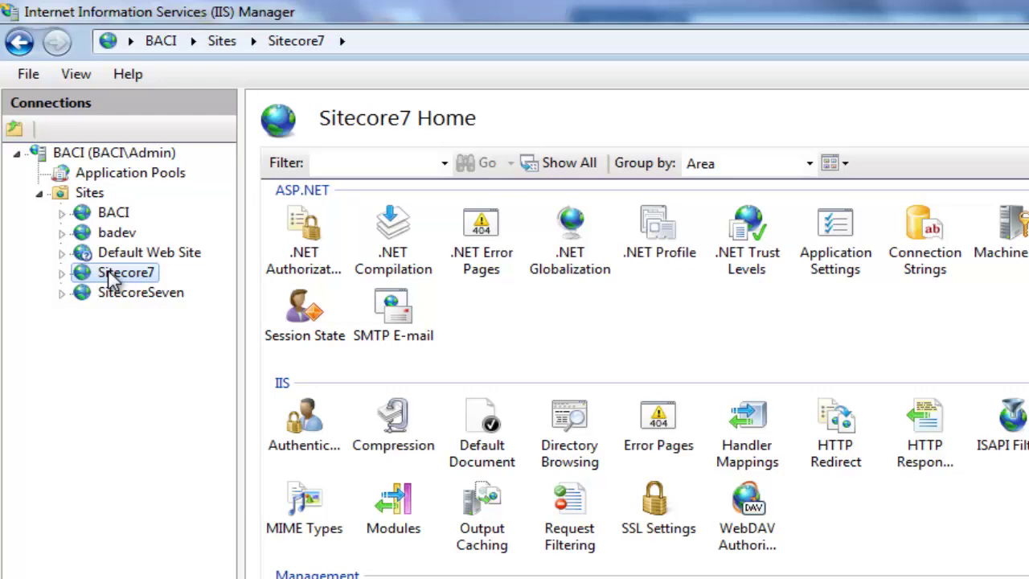
{"action": "right_click", "coordinate": [112, 278]}
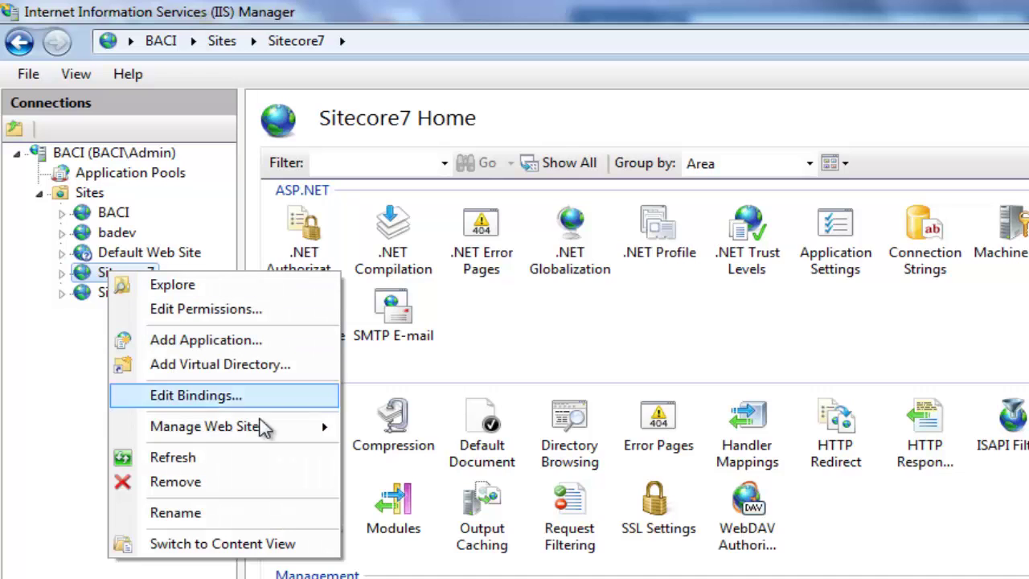
{"action": "mouse_move", "coordinate": [261, 438]}
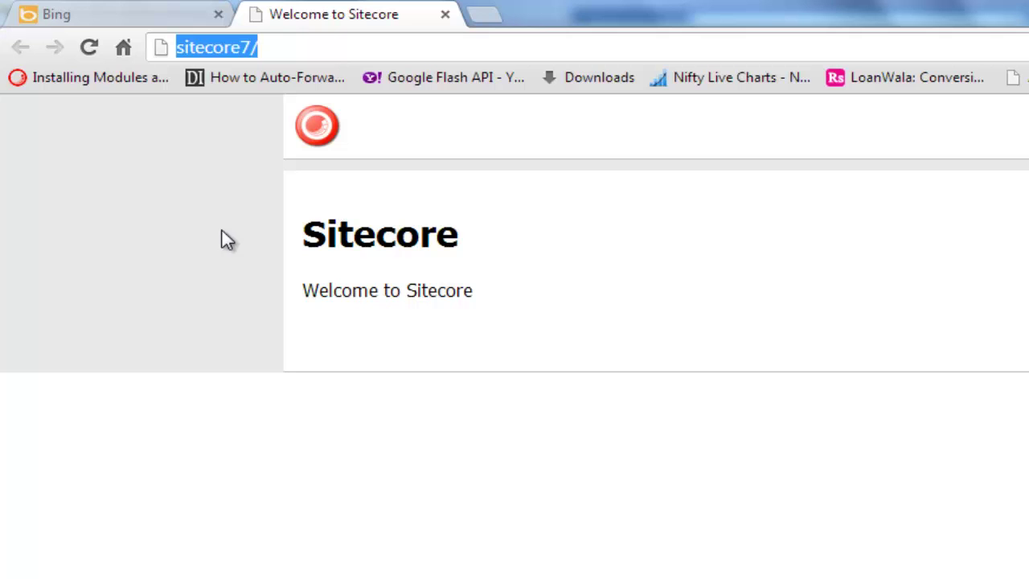
Search the Start menu for C:\Windows\System32\drivers\etc\ to list hosts, lmhosts.sam, networks, protocol and services
{"action": "left_click", "coordinate": [279, 47]}
{"action": "left_click_drag", "start_coordinate": [278, 46], "coordinate": [165, 44]}
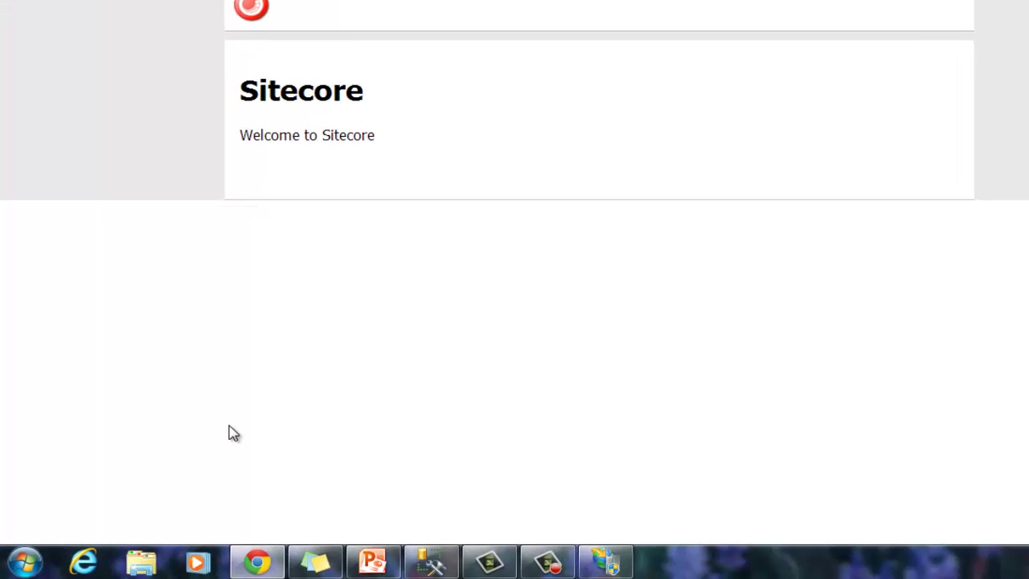
{"action": "left_click", "coordinate": [30, 562]}
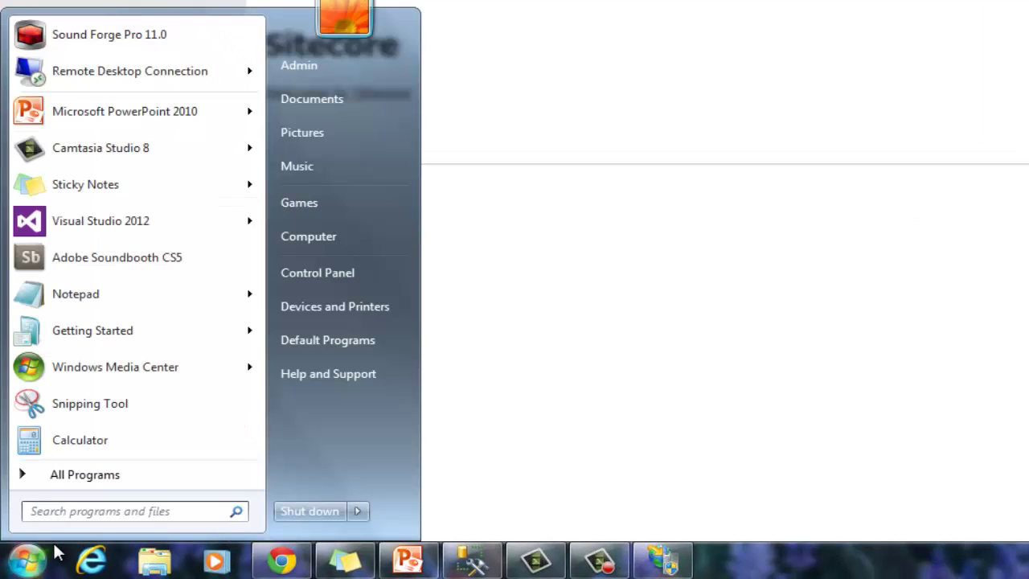
{"action": "type", "text": "C:\\Windows\\System32\\drivers\\etc\\"}
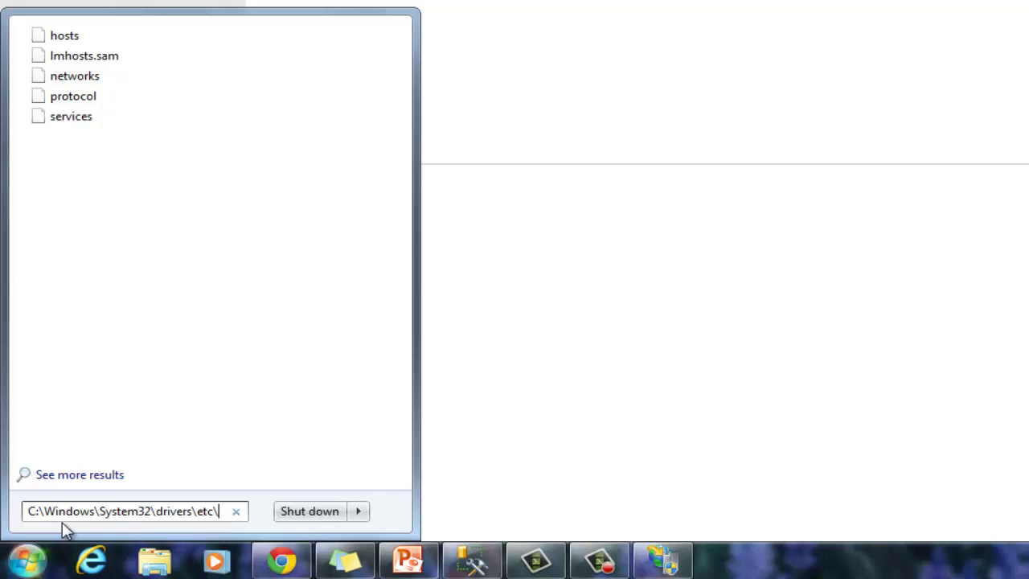
Open the hosts file with Notepad and highlight its 127.0.0.1 Sitecore7 entry
{"action": "left_click", "coordinate": [67, 72]}
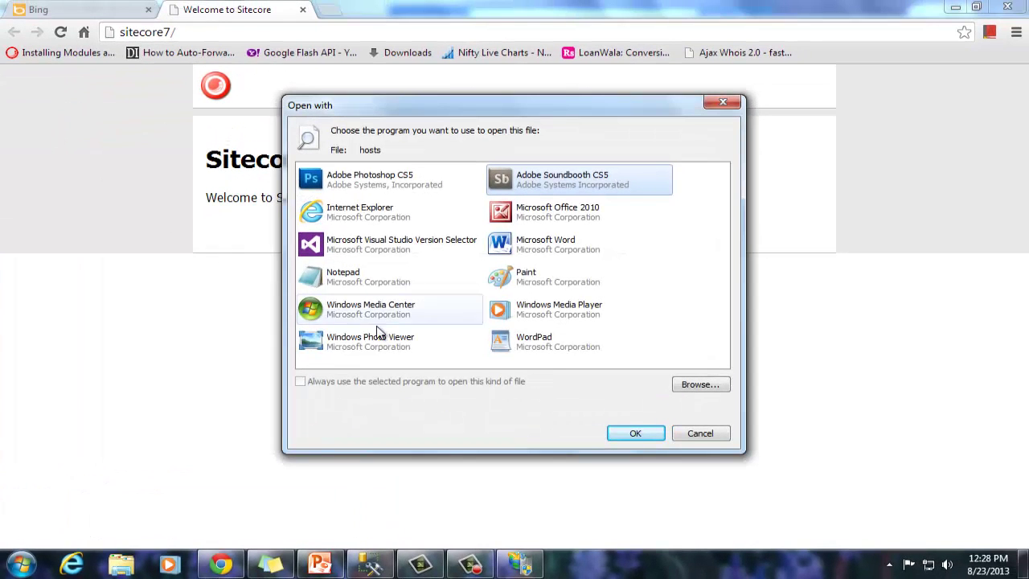
{"action": "left_click", "coordinate": [372, 283]}
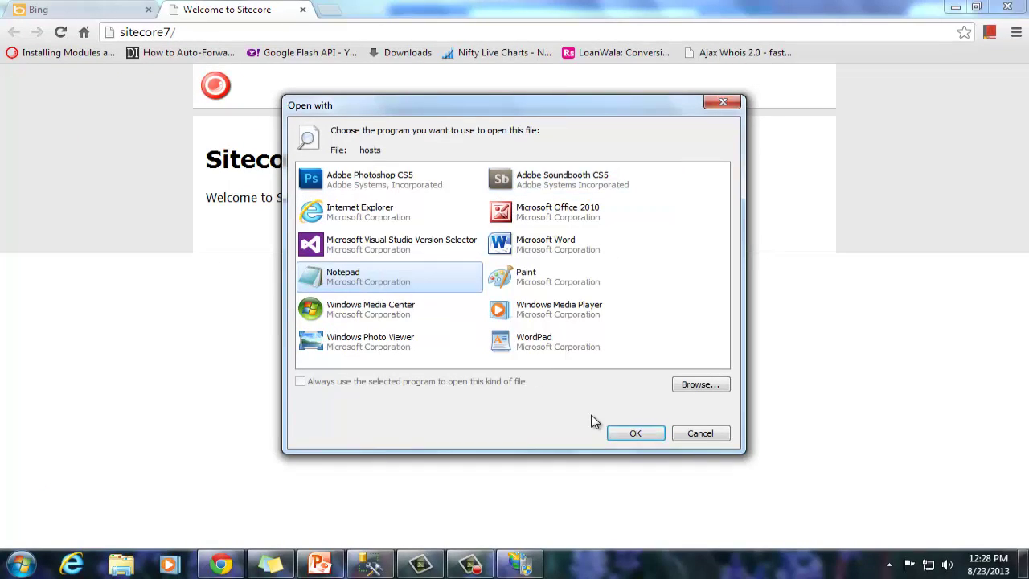
{"action": "left_click", "coordinate": [629, 435]}
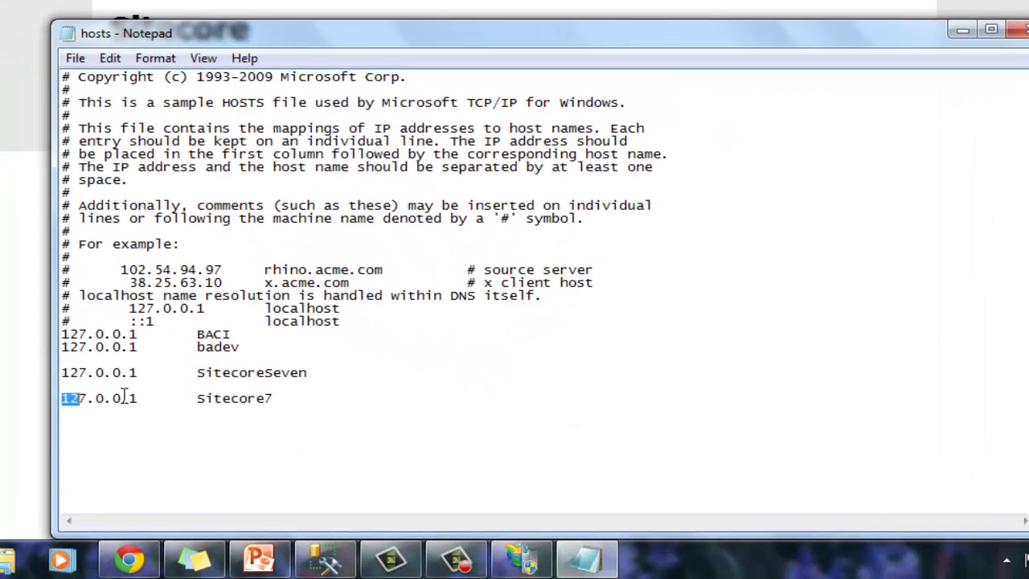
{"action": "left_click_drag", "start_coordinate": [110, 416], "coordinate": [329, 413]}
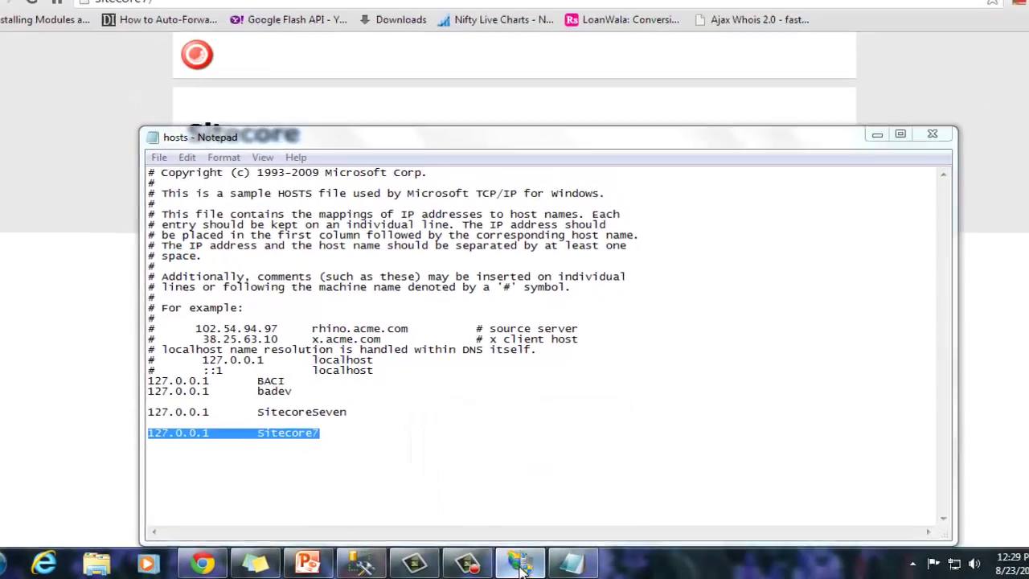
In IIS Manager's Application Pools, check that Sitecore7AppPool uses .NET v4.0 with Integrated pipeline, leaving it unchanged
{"action": "left_click", "coordinate": [521, 561]}
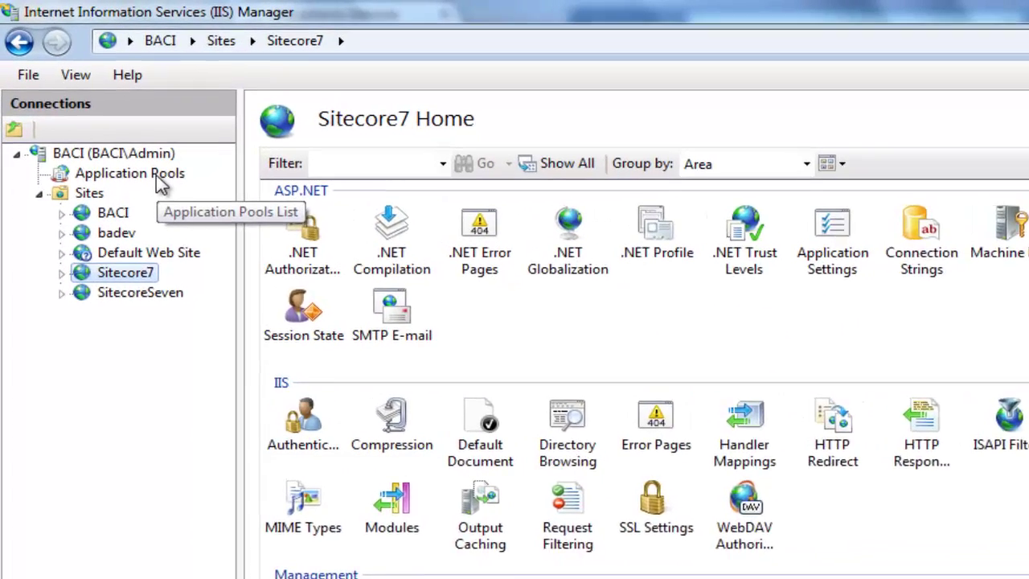
{"action": "left_click", "coordinate": [110, 120]}
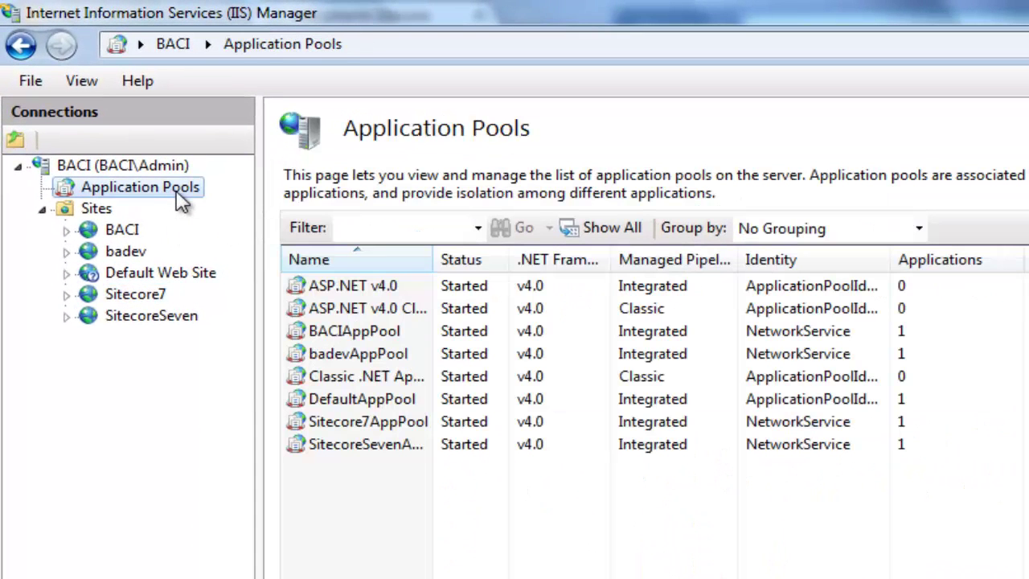
{"action": "left_click", "coordinate": [358, 419]}
{"action": "double_click", "coordinate": [357, 421]}
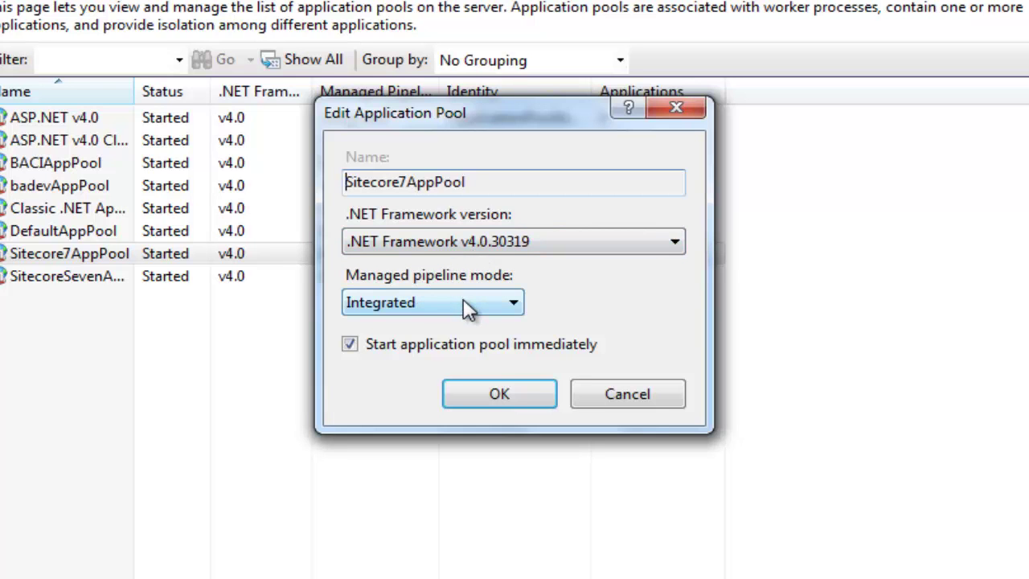
{"action": "left_click", "coordinate": [492, 396]}
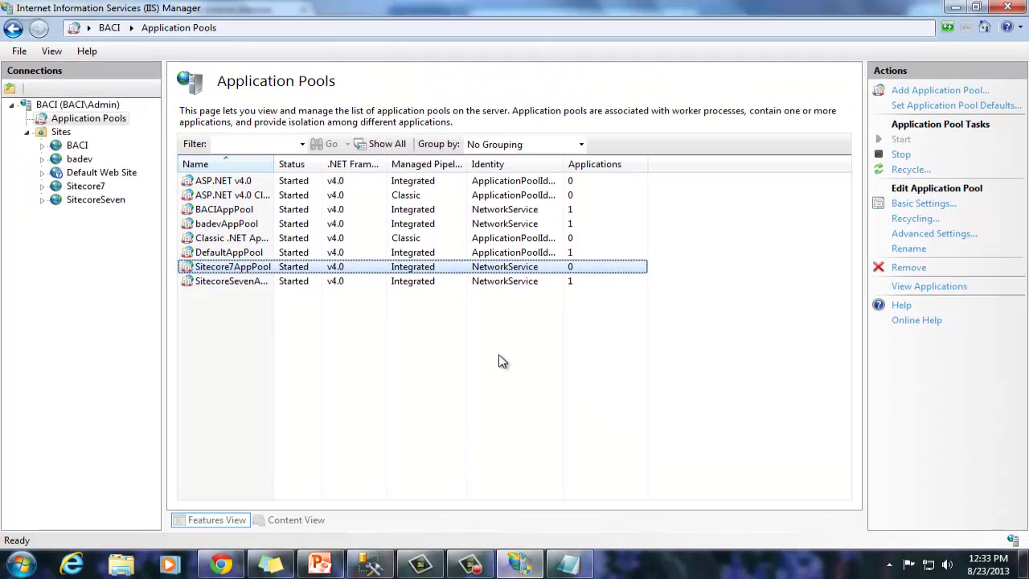